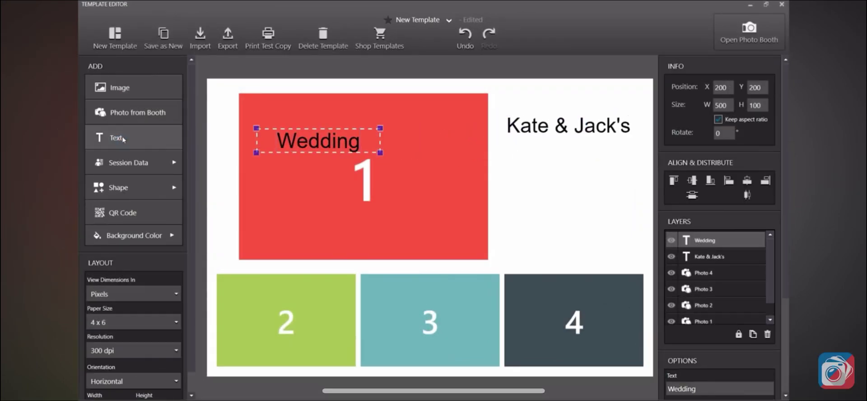
# Move 'Wedding' beneath Kate & Jack's and set it in the Courgette script font.
pyautogui.moveTo(319, 140); pyautogui.dragTo(566, 154)
pyautogui.scroll(-3, 767, 296)
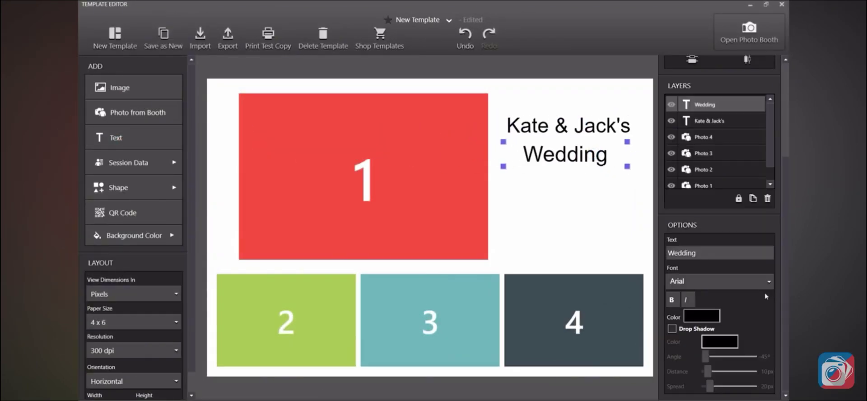
pyautogui.doubleClick(583, 156)
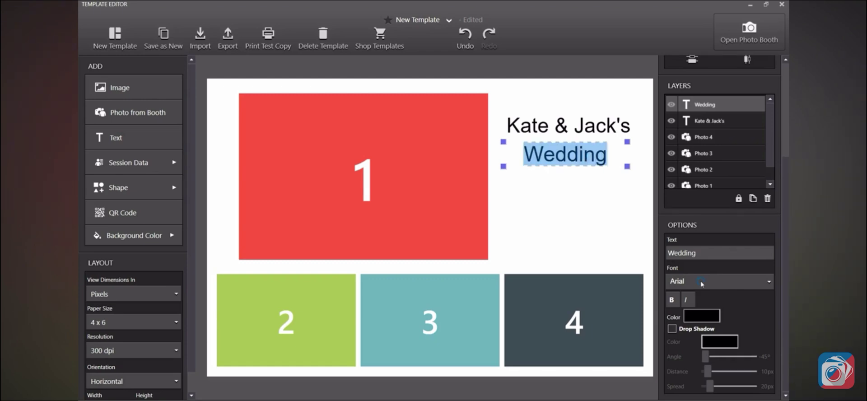
pyautogui.click(702, 283)
pyautogui.click(705, 188)
# Recolour the Wedding text purple, after briefly trying a red shade.
pyautogui.click(709, 319)
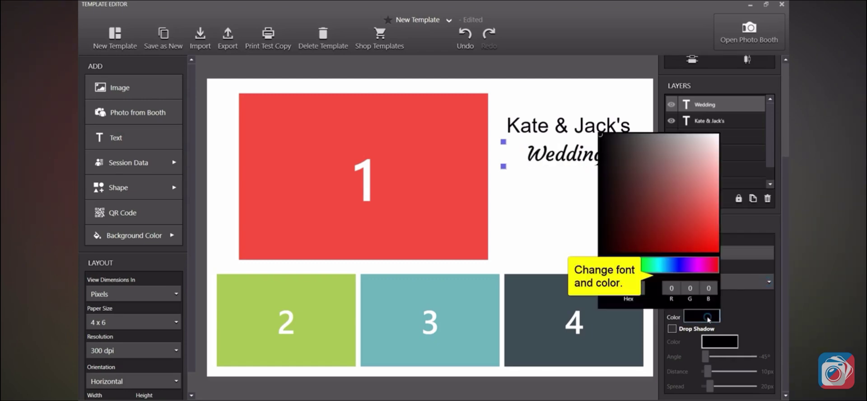
pyautogui.click(690, 250)
pyautogui.click(733, 266)
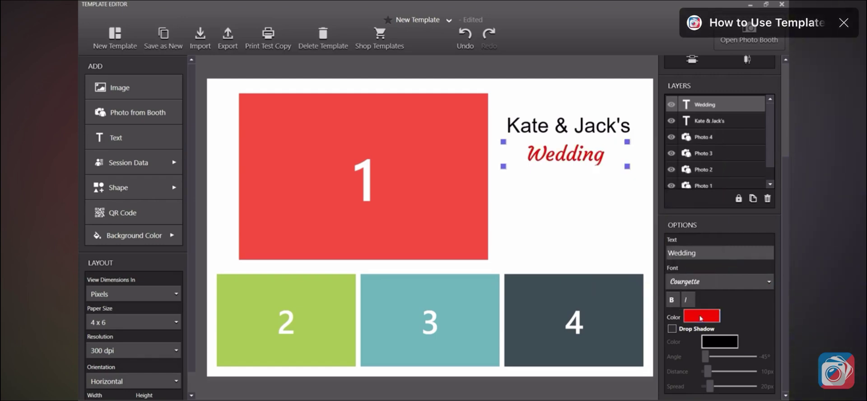
pyautogui.click(701, 319)
pyautogui.click(688, 266)
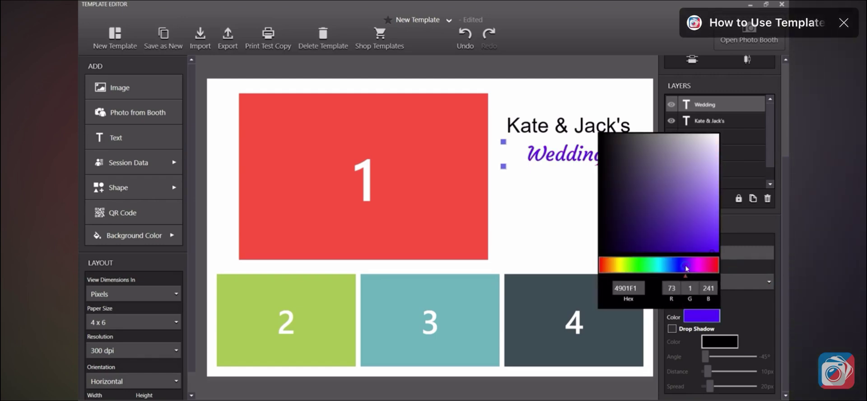
# Add the bride and groom.png silhouette and resize it beside photo 1.
pyautogui.click(540, 217)
pyautogui.click(150, 91)
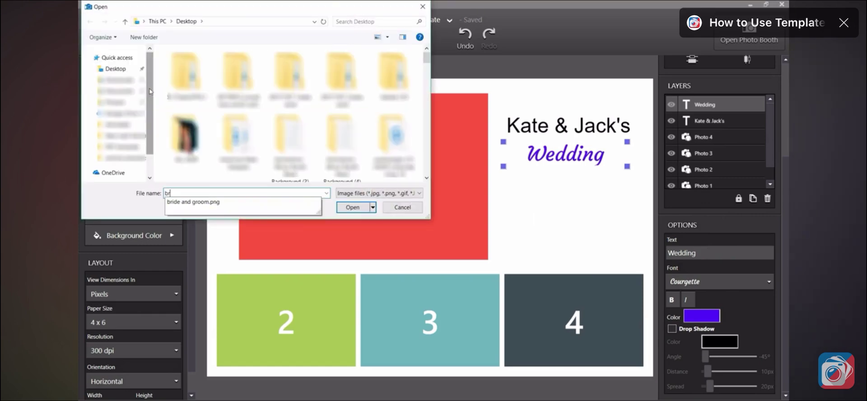
pyautogui.click(350, 149)
pyautogui.moveTo(526, 364); pyautogui.dragTo(459, 289)
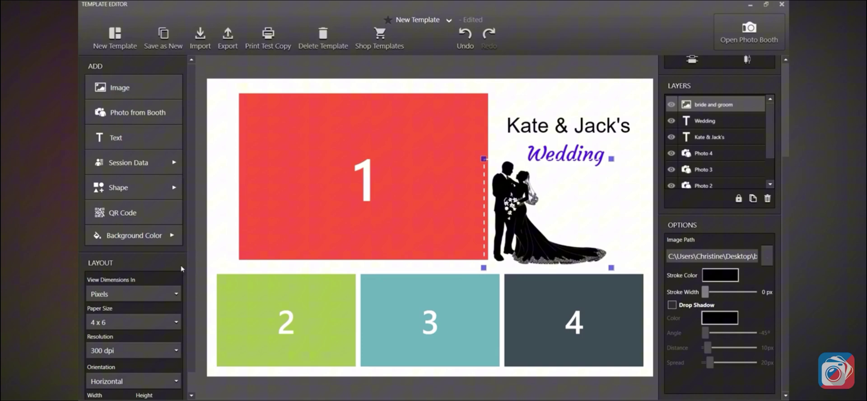
# Switch the template resolution to 600 dpi, then back to 300 dpi.
pyautogui.scroll(-1, 182, 269)
pyautogui.click(158, 333)
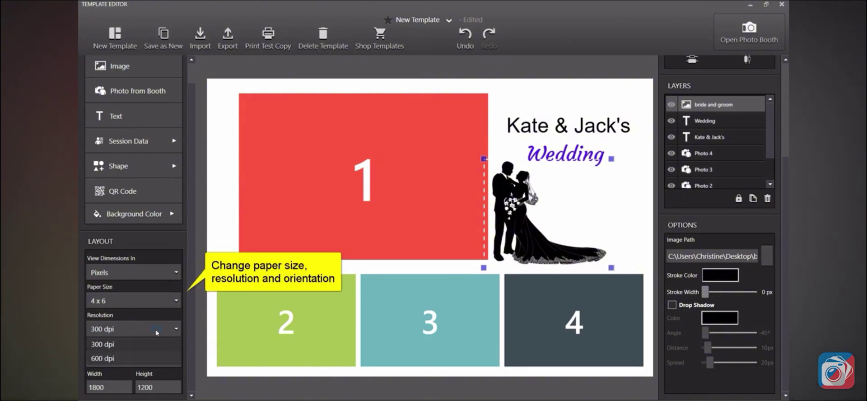
pyautogui.click(150, 359)
pyautogui.click(153, 329)
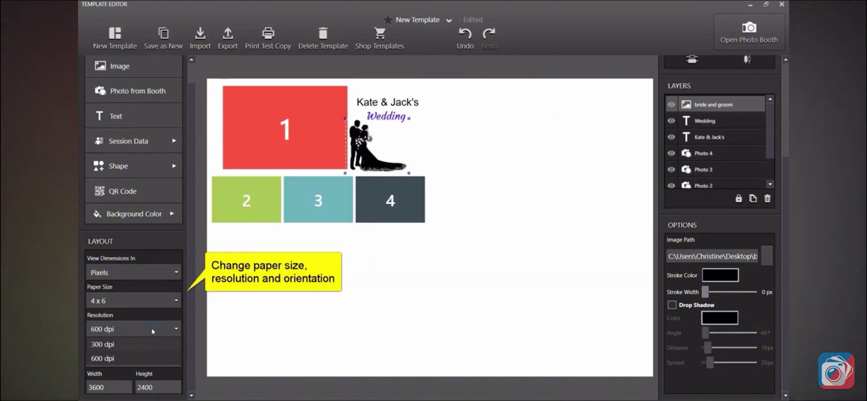
pyautogui.click(154, 348)
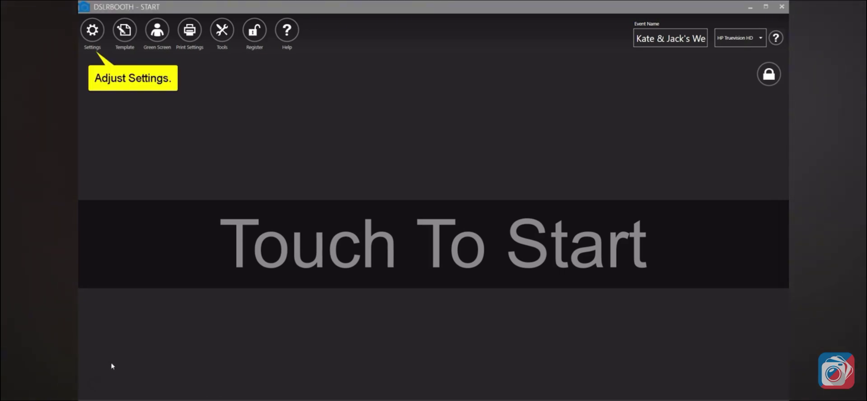
# Enable the Boomerang booth mode in Settings.
pyautogui.click(92, 29)
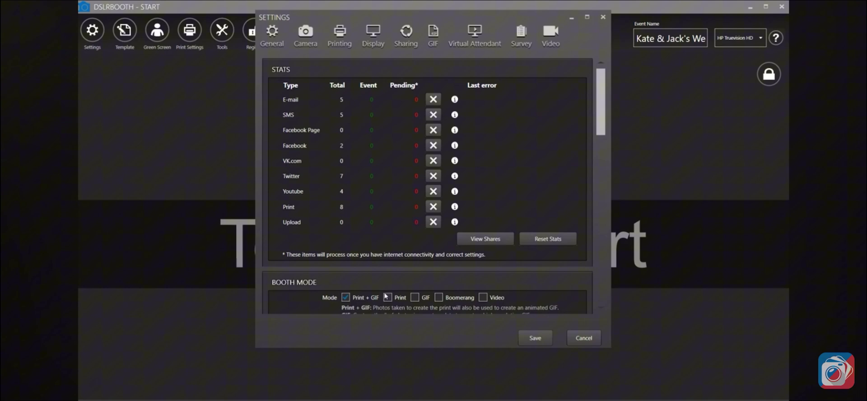
pyautogui.click(441, 299)
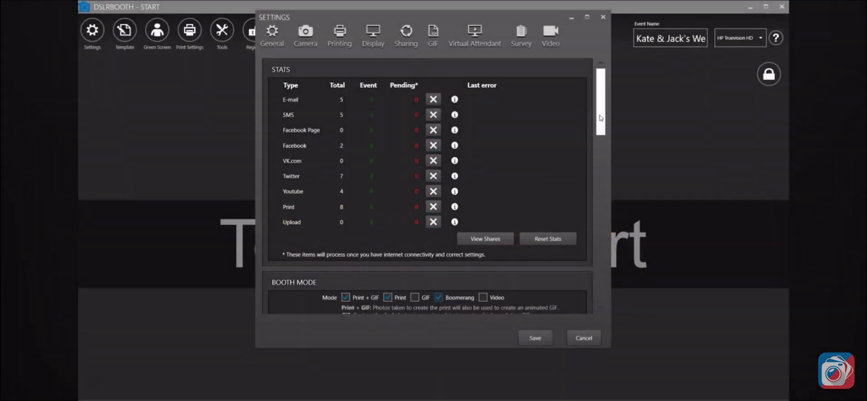
pyautogui.scroll(-2, 587, 149)
pyautogui.scroll(-3, 589, 167)
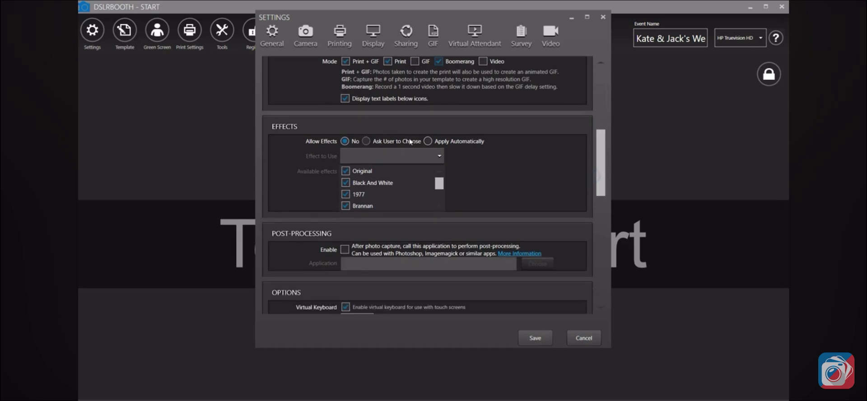
# Set effects to apply automatically using the Black And White effect.
pyautogui.click(428, 141)
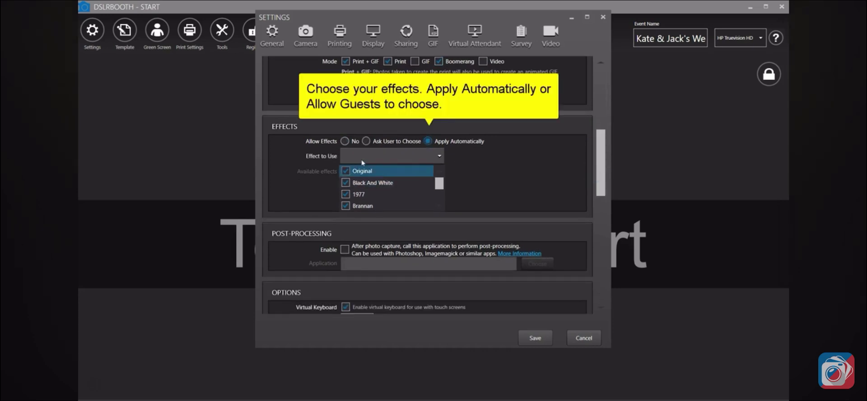
pyautogui.click(366, 156)
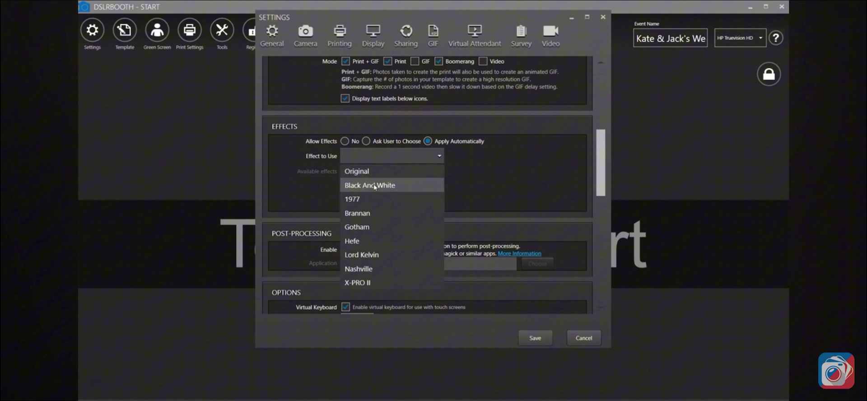
pyautogui.click(368, 185)
pyautogui.scroll(-3, 438, 190)
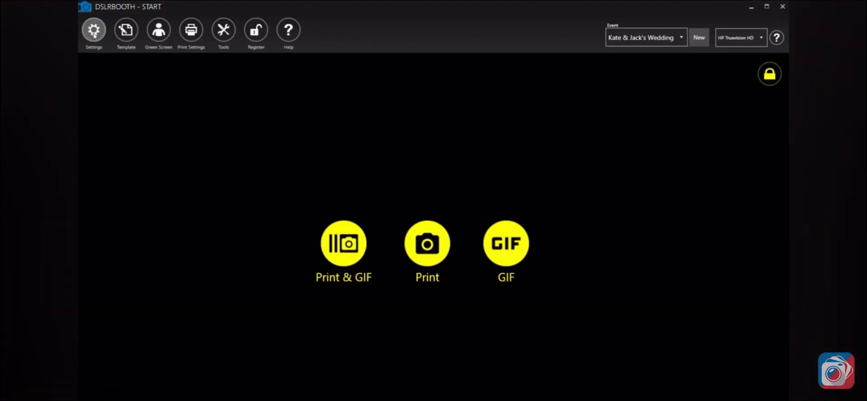
# Keep Digital Props Enable checked in the Effects settings for hats, glasses and moustaches.
pyautogui.click(94, 33)
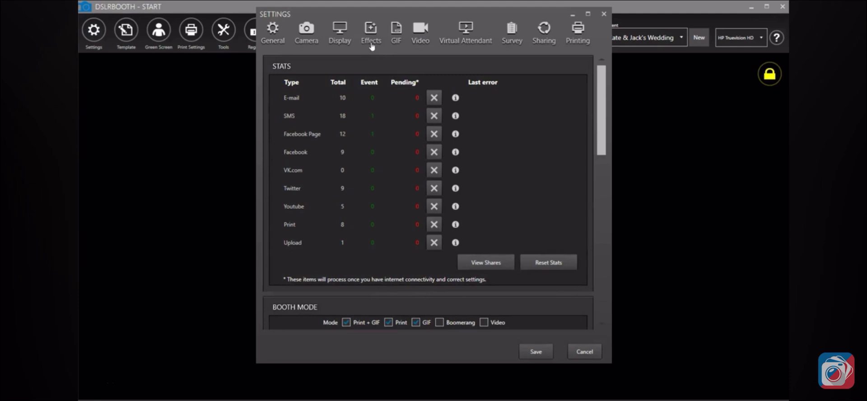
pyautogui.click(370, 41)
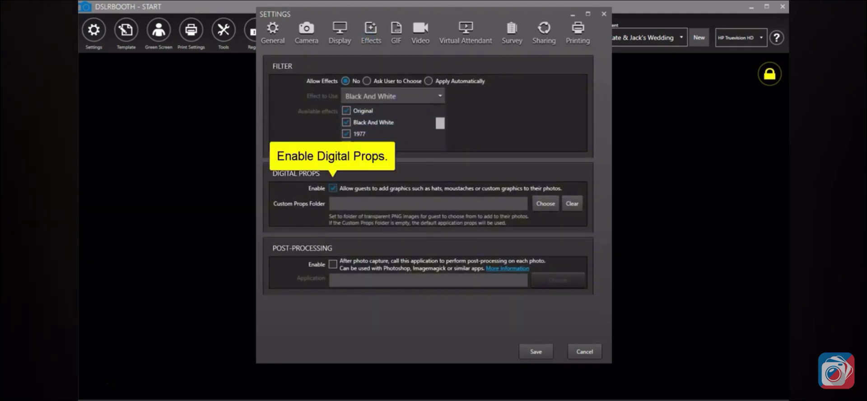
pyautogui.click(333, 190)
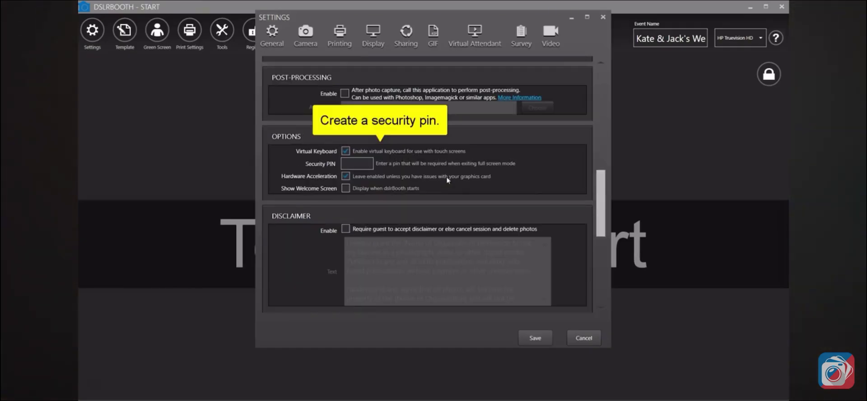
# Set a four-digit security PIN, then test locking and unlocking full-screen mode.
pyautogui.click(360, 163)
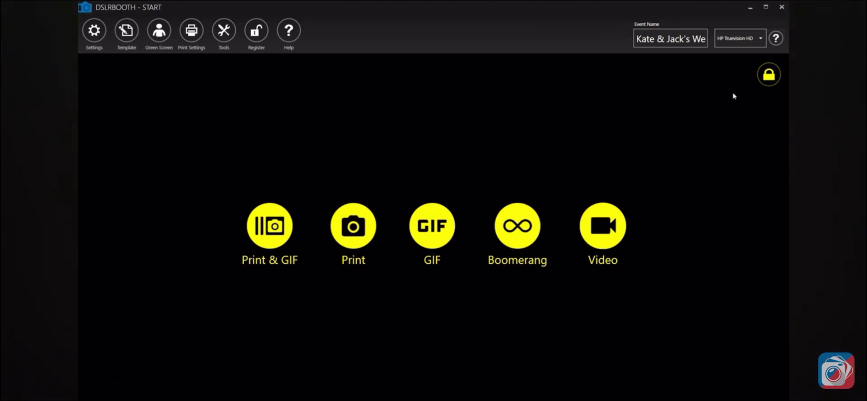
pyautogui.click(768, 77)
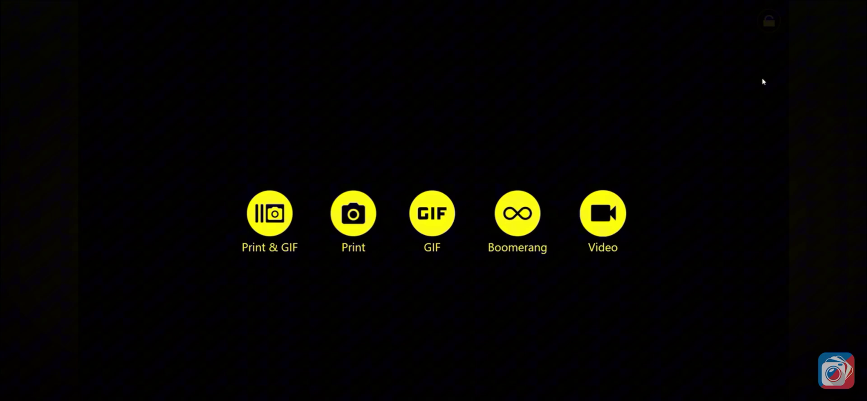
pyautogui.click(768, 27)
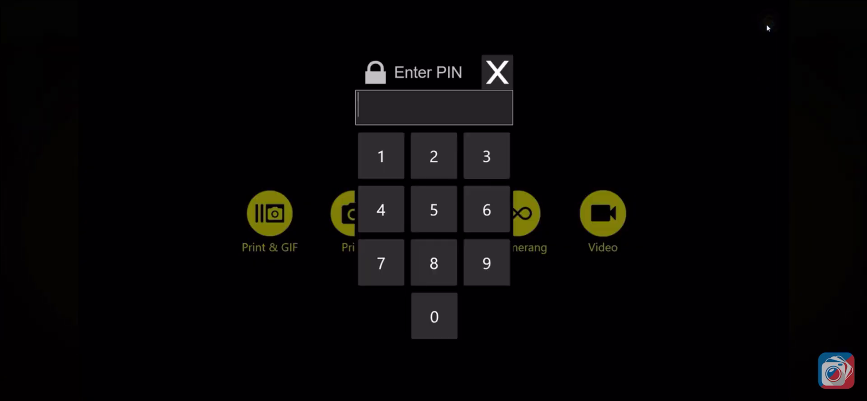
pyautogui.click(398, 147)
pyautogui.click(431, 156)
pyautogui.click(470, 155)
pyautogui.click(393, 201)
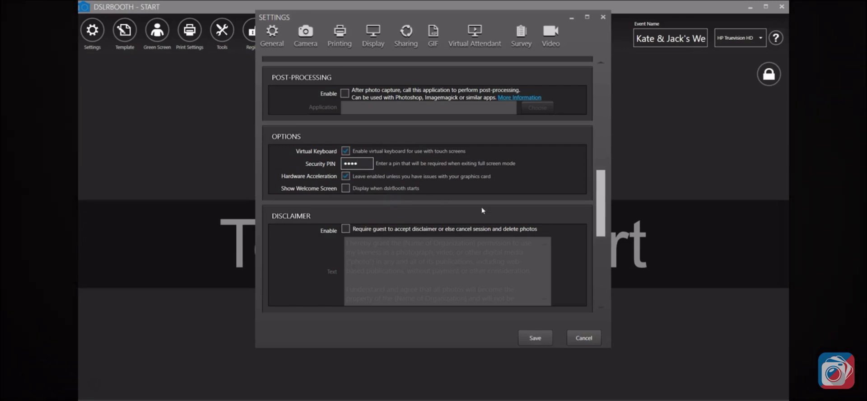
# Tick Disclaimer Enable so guests must accept the photo-release disclaimer.
pyautogui.scroll(-3, 482, 206)
pyautogui.scroll(-3, 527, 238)
pyautogui.click(346, 117)
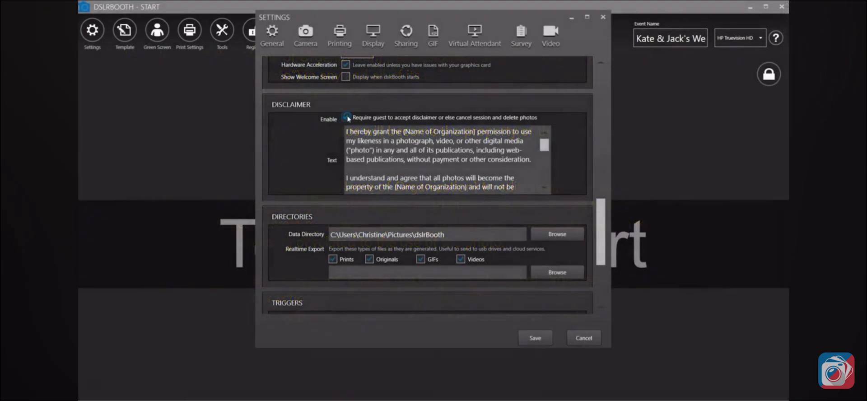
pyautogui.scroll(-3, 425, 170)
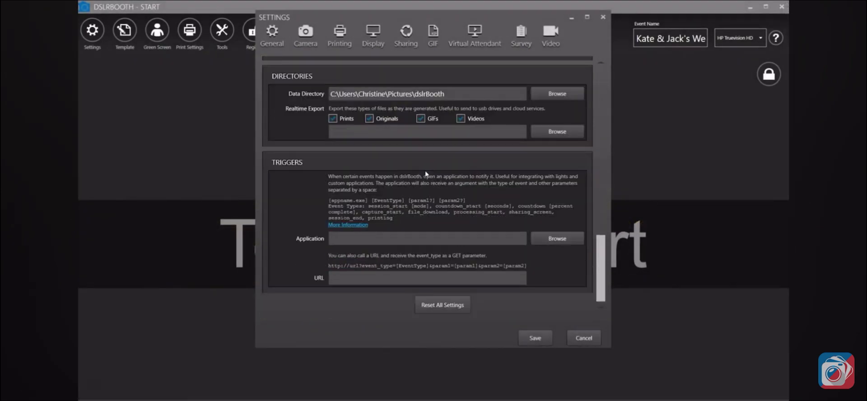
pyautogui.scroll(3, 425, 174)
pyautogui.scroll(3, 426, 174)
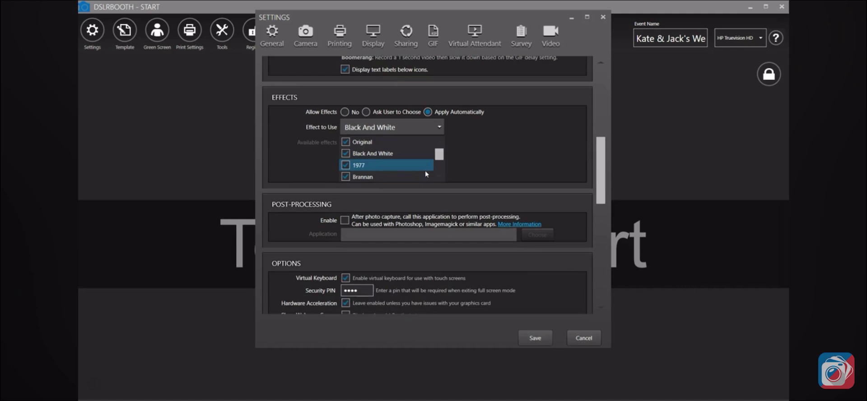
# Turn on Auto Trigger Camera and keep Live View Enable checked in Camera settings.
pyautogui.click(313, 38)
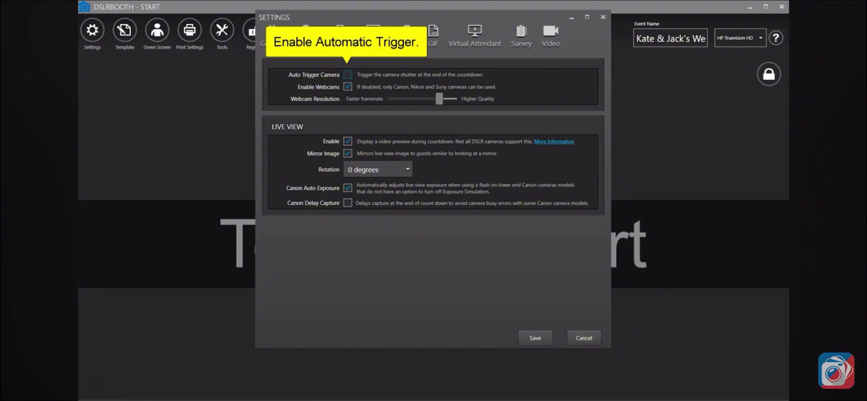
pyautogui.click(347, 75)
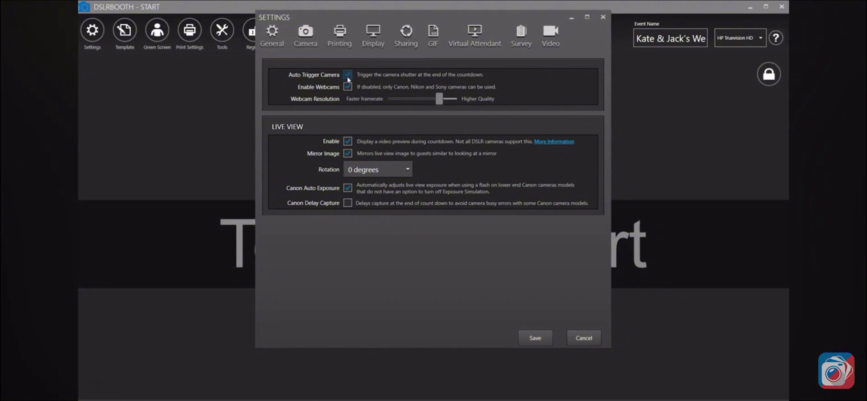
pyautogui.click(347, 143)
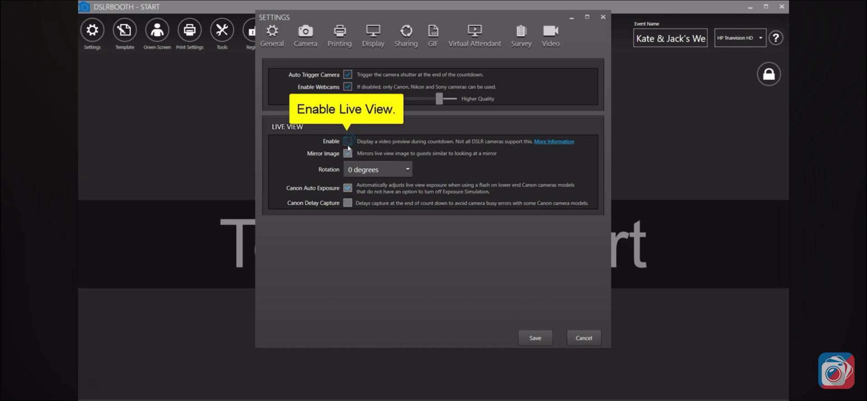
pyautogui.click(347, 143)
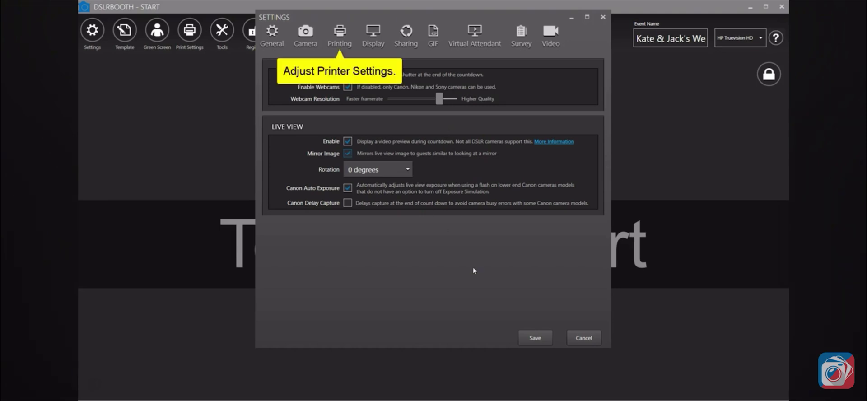
# Select DS-RX1 (Copy 1) as the printer via Printer Properties and save it.
pyautogui.click(341, 42)
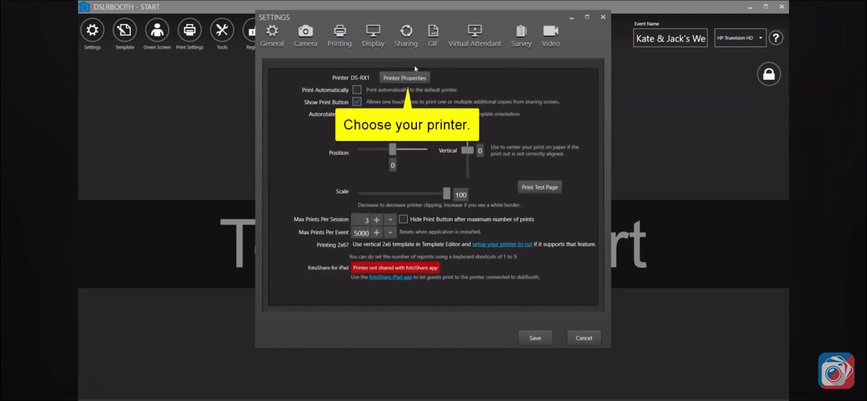
pyautogui.click(409, 79)
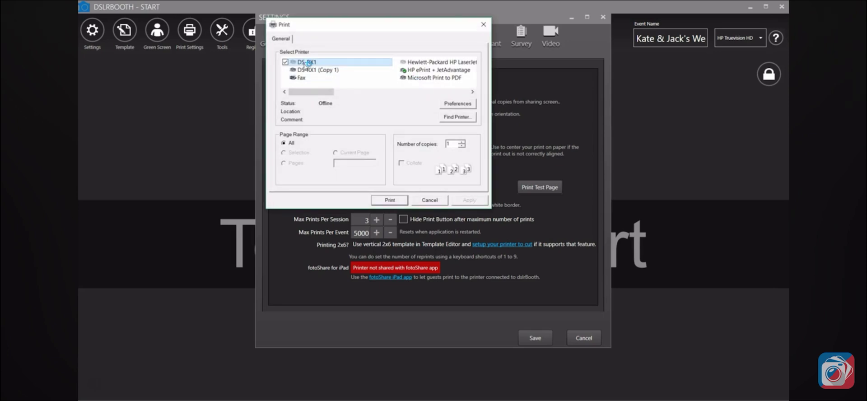
pyautogui.click(314, 70)
pyautogui.click(399, 202)
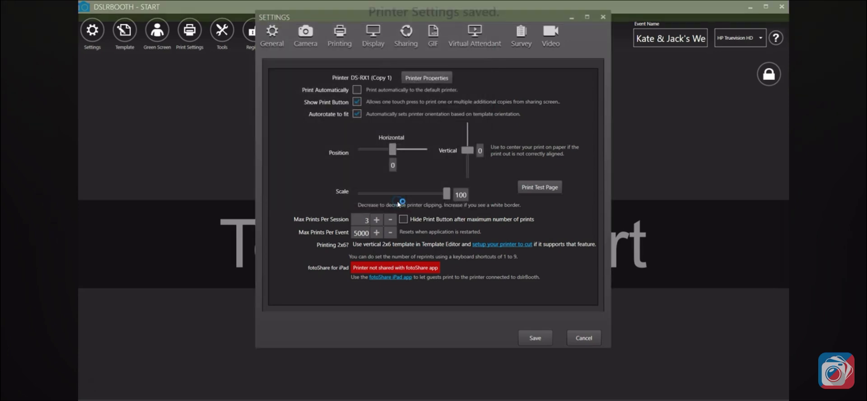
# Set the Display background colour to black, after trying white and red.
pyautogui.click(373, 39)
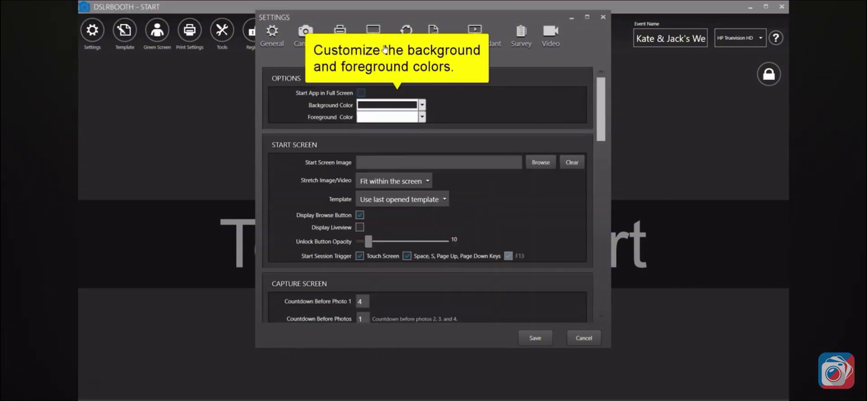
pyautogui.click(422, 105)
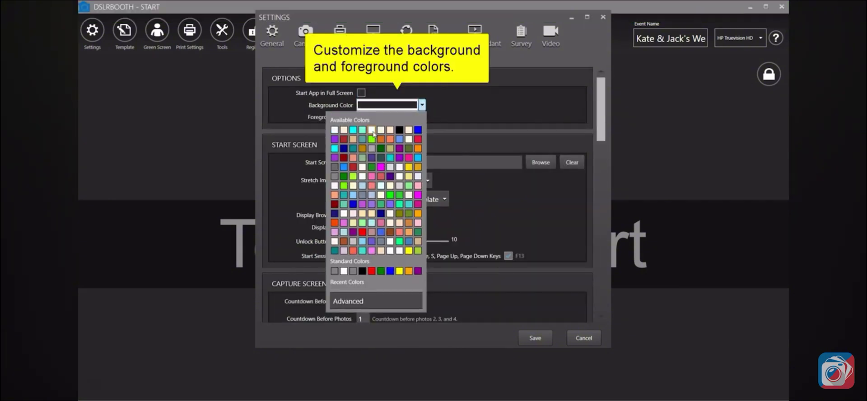
pyautogui.click(372, 131)
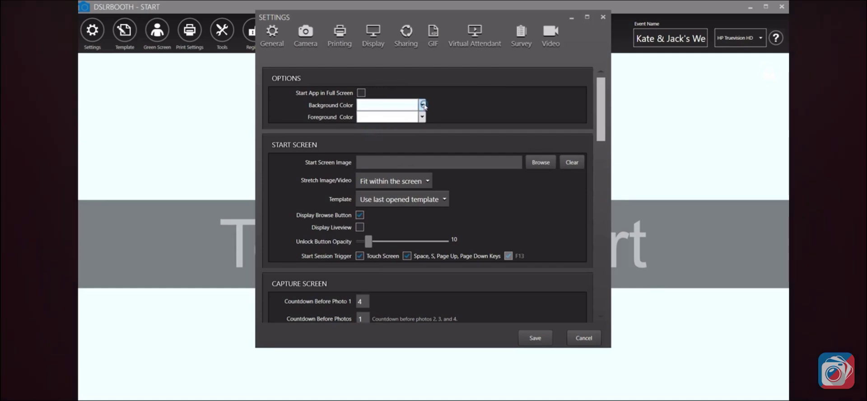
pyautogui.click(423, 106)
pyautogui.click(420, 141)
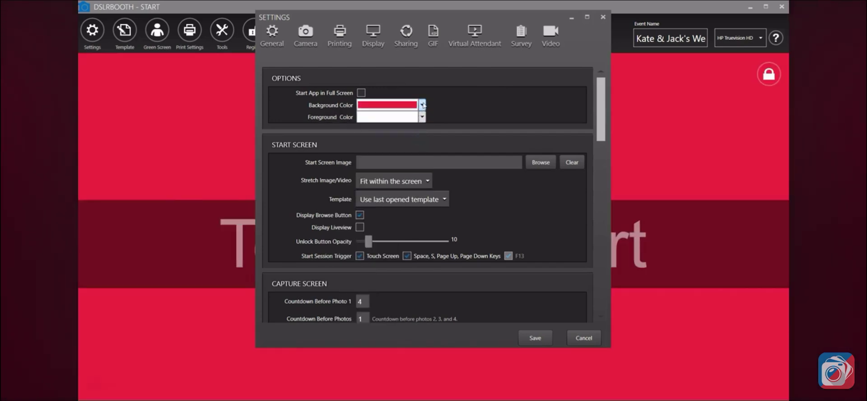
pyautogui.click(422, 106)
pyautogui.click(414, 126)
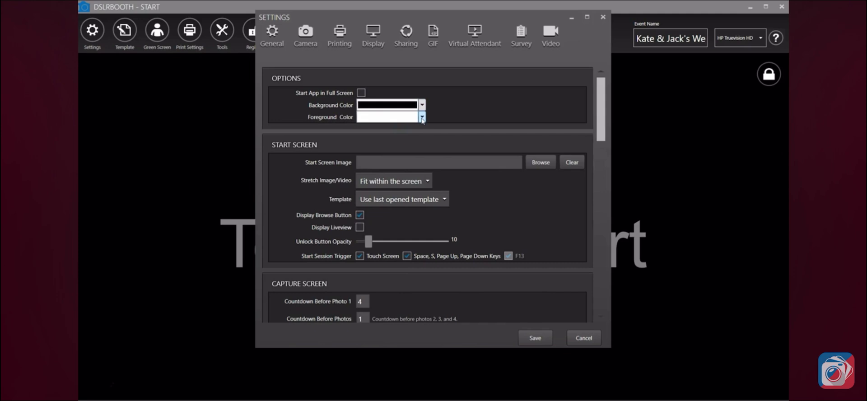
# Set the start screen foreground text colour to light green.
pyautogui.click(422, 117)
pyautogui.click(404, 206)
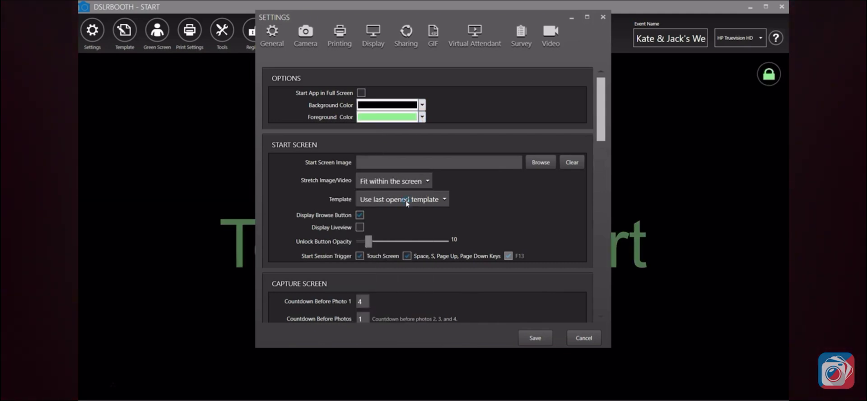
pyautogui.click(422, 117)
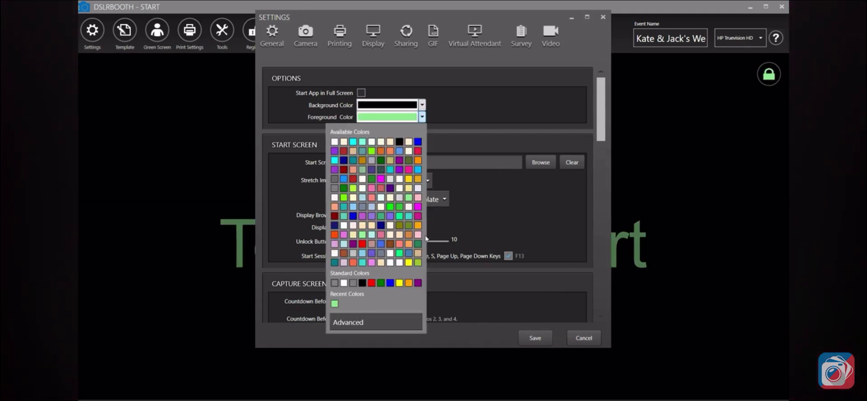
# Make the start text yellow and use Desktop's Start Screen Image.jpg as the start image.
pyautogui.click(409, 263)
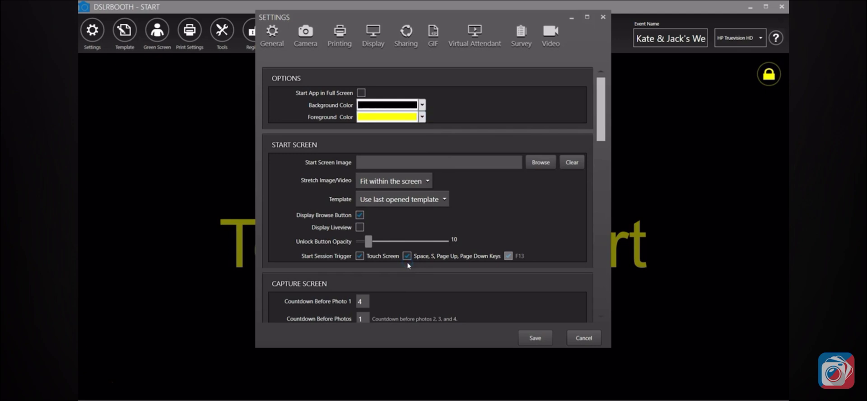
pyautogui.click(541, 162)
pyautogui.click(293, 60)
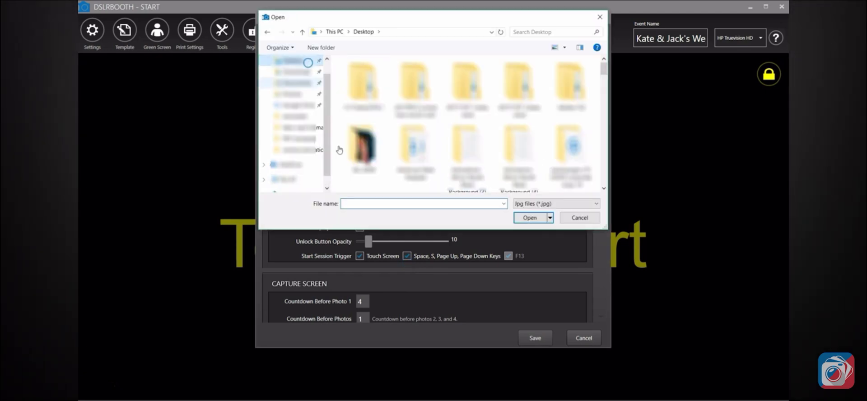
pyautogui.click(387, 204)
pyautogui.write('start')
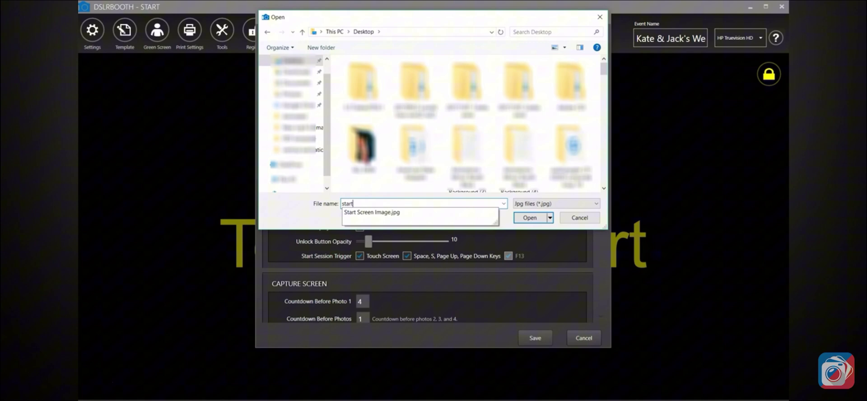
pyautogui.click(530, 218)
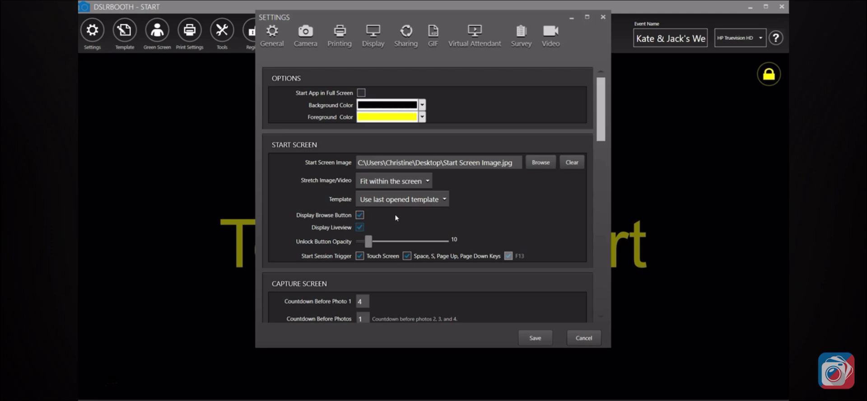
# Set countdowns to 5 and 3 seconds, 10-second photo display, and toggle live view cropping.
pyautogui.scroll(-4, 396, 218)
pyautogui.scroll(-4, 392, 181)
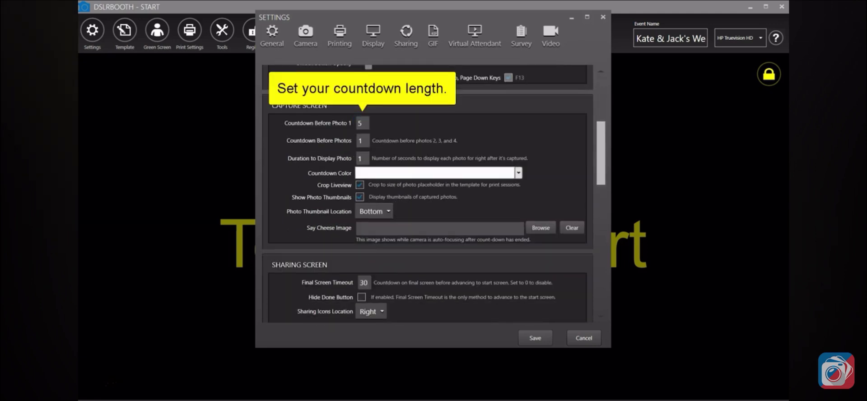
pyautogui.click(356, 141)
pyautogui.write('3')
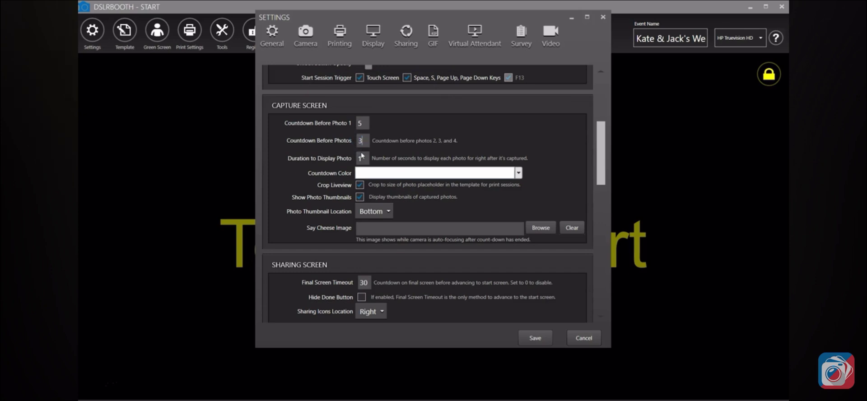
pyautogui.click(342, 156)
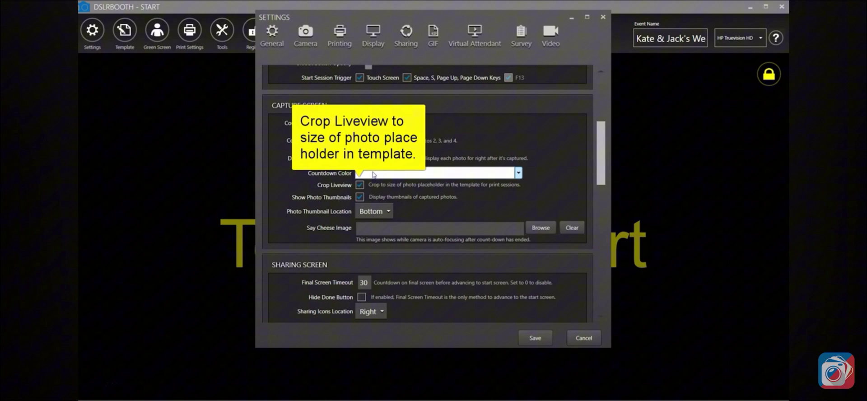
pyautogui.click(360, 185)
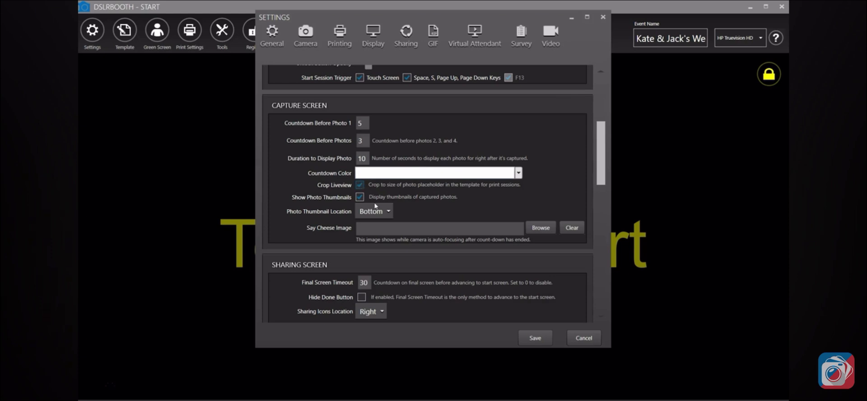
# Set the Final Screen Timeout to 15 seconds.
pyautogui.scroll(-4, 374, 206)
pyautogui.scroll(-3, 375, 206)
pyautogui.click(358, 127)
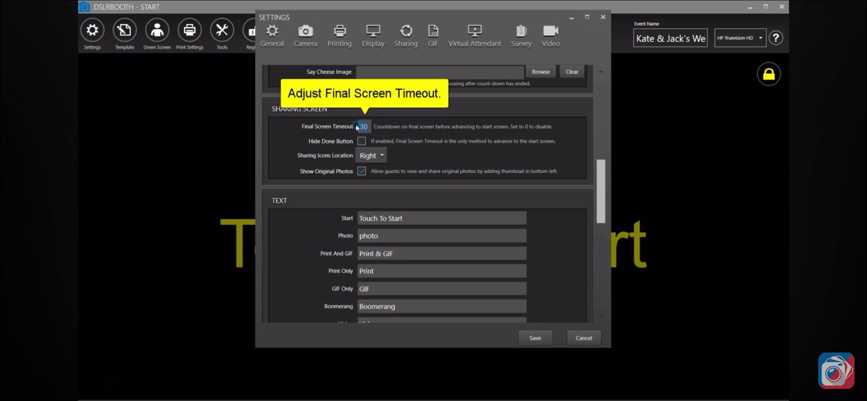
pyautogui.write('15')
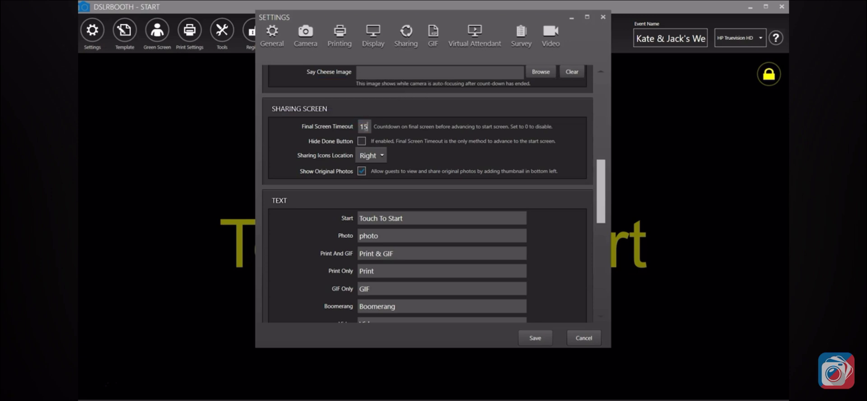
# Replace the Start prompt text with 'Start photobooth!'.
pyautogui.scroll(-1, 409, 165)
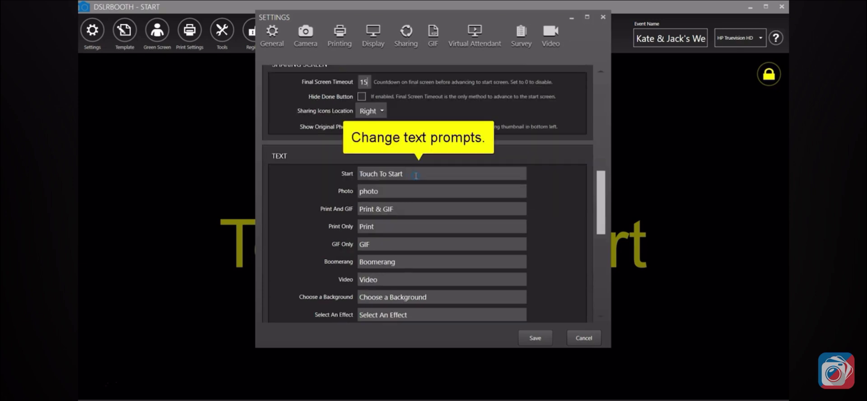
pyautogui.moveTo(416, 174); pyautogui.dragTo(351, 166)
pyautogui.write('Start pho')
pyautogui.write('tobooth')
pyautogui.press('BackSpace')
pyautogui.write('th!')
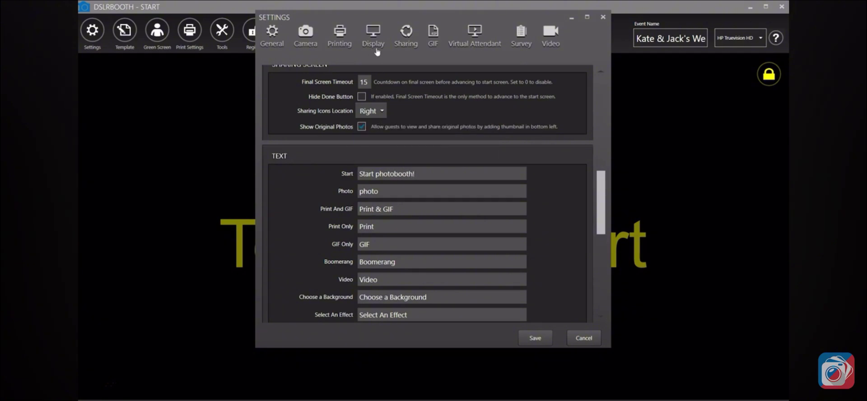
# In Sharing settings, toggle Enhanced Sharing off and back on.
pyautogui.click(407, 46)
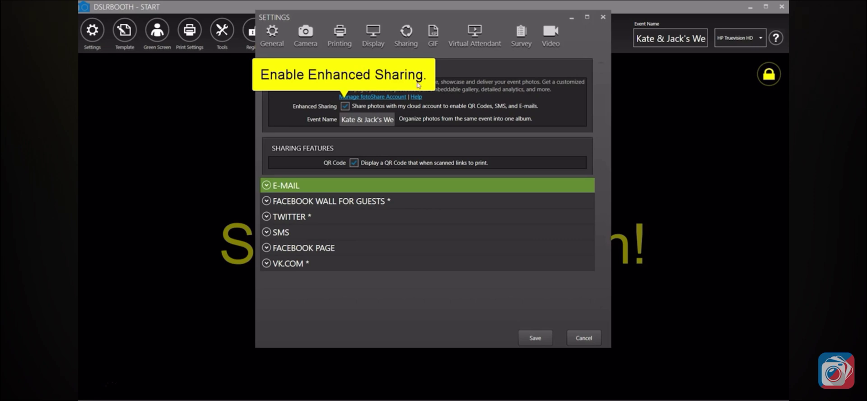
pyautogui.click(345, 106)
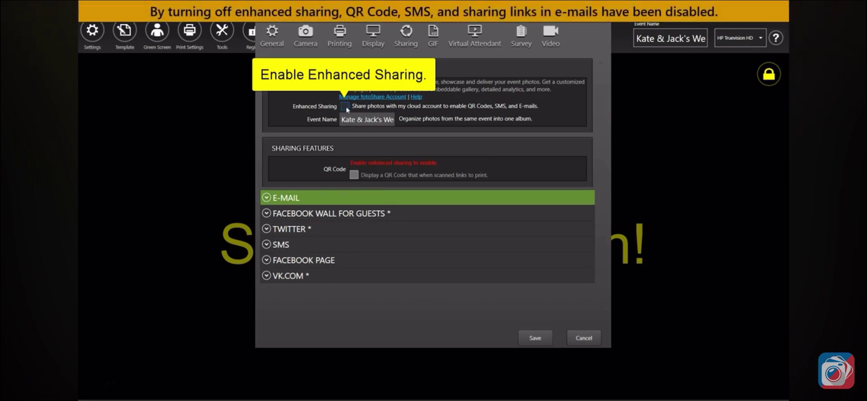
pyautogui.click(345, 107)
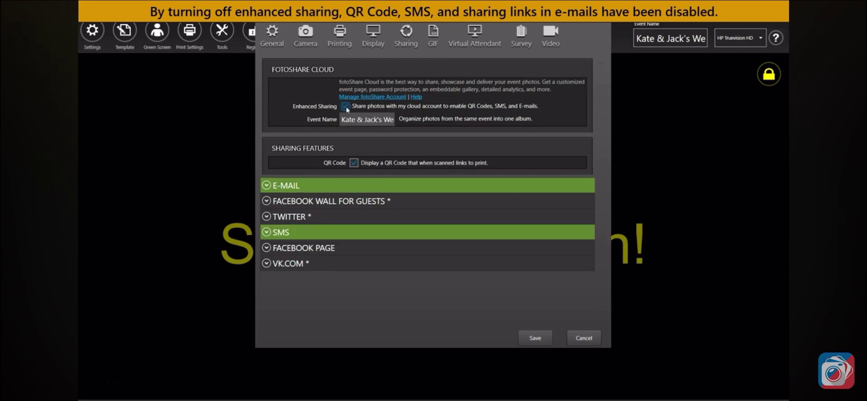
# Add 'Enjoy the Wedding!' to the e-mail HTML body.
pyautogui.click(266, 186)
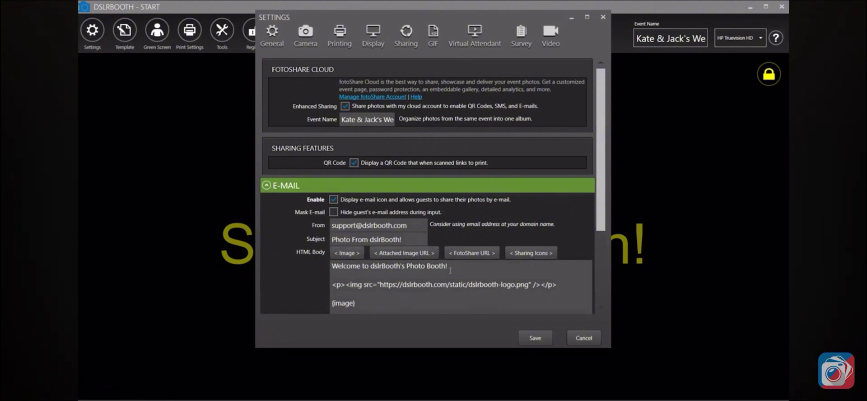
pyautogui.scroll(-1, 395, 276)
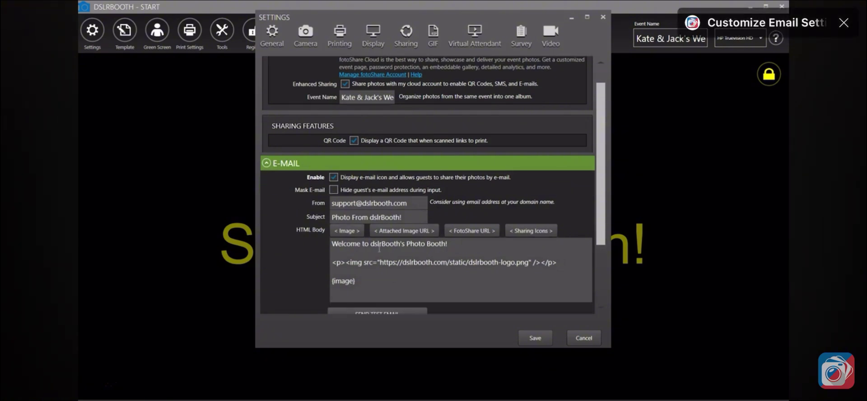
pyautogui.scroll(-2, 379, 248)
pyautogui.write('njoy the Wedding!')
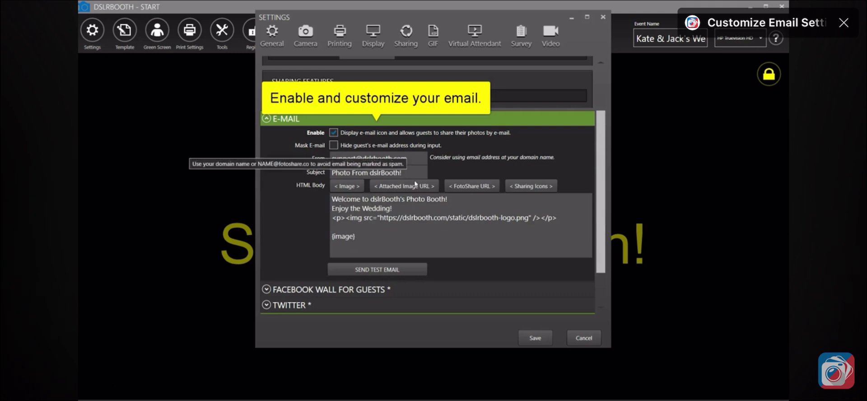
pyautogui.scroll(-2, 430, 241)
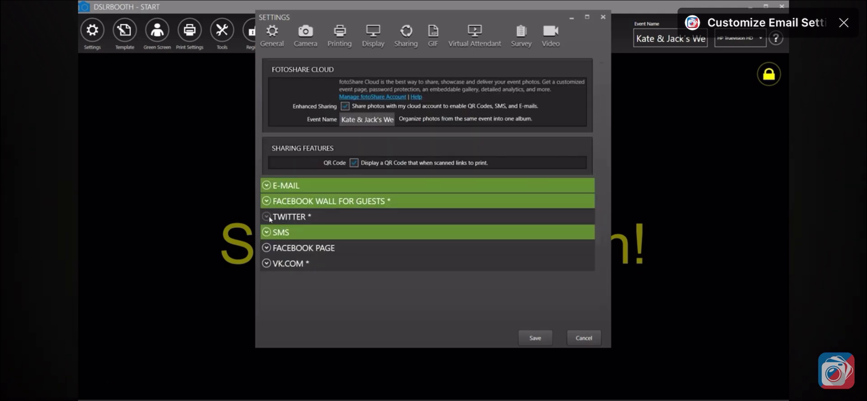
# Enable Twitter sharing with the message 'New Photos from dslrBoot'.
pyautogui.click(267, 217)
pyautogui.click(341, 230)
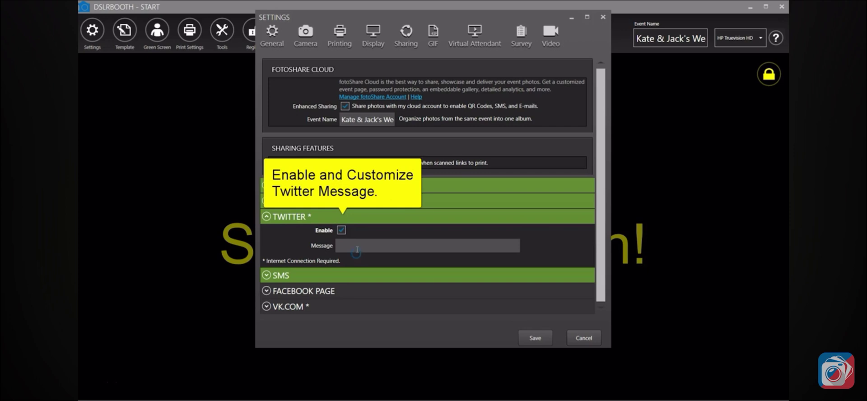
pyautogui.click(359, 248)
pyautogui.write('New Ph')
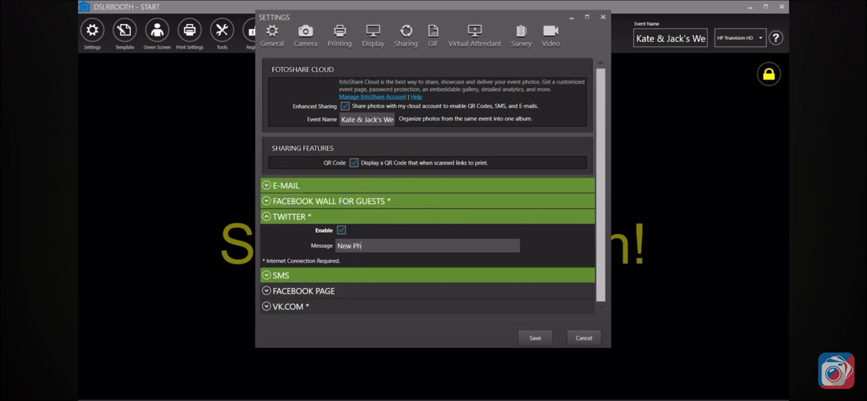
pyautogui.write('otos from dsl')
pyautogui.write('rBooth!')
pyautogui.click(267, 216)
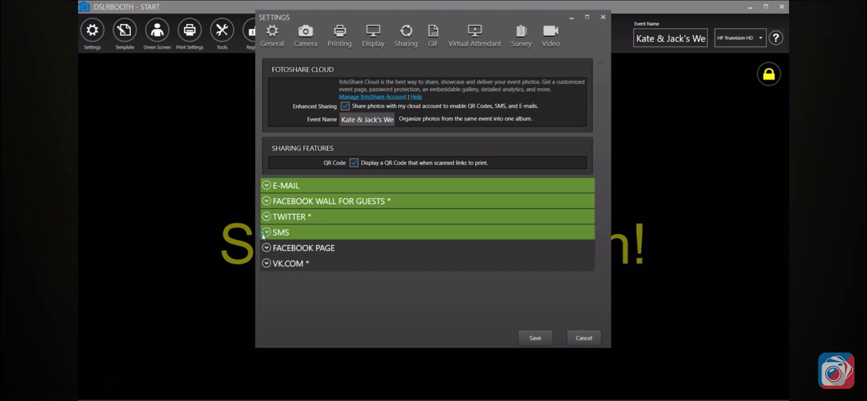
# Set SMS text 'Here is your photo from dslrBooth!', Facebook album 'dslrBooth New Photos', guest upload approval.
pyautogui.click(267, 232)
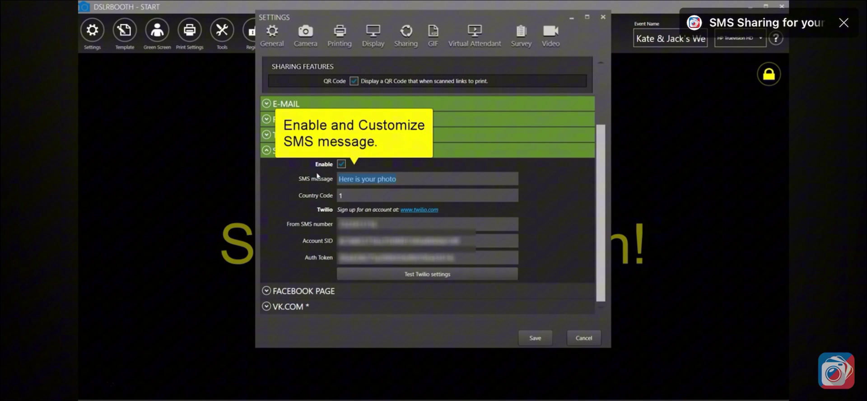
pyautogui.write('Here is your pho')
pyautogui.write('to from')
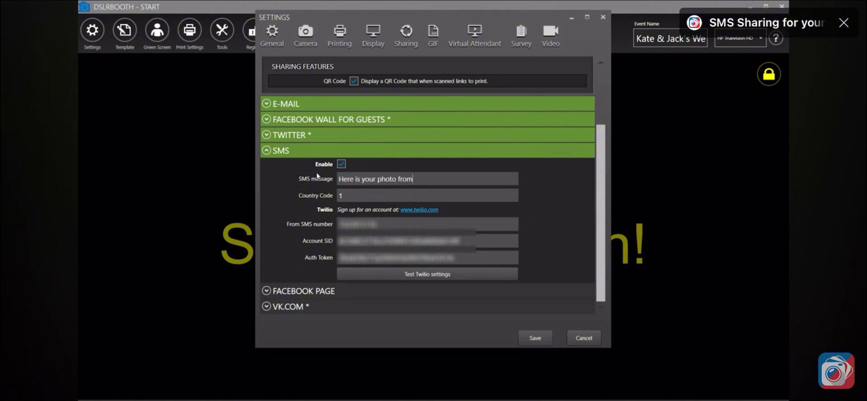
pyautogui.write(' dslrBooth!')
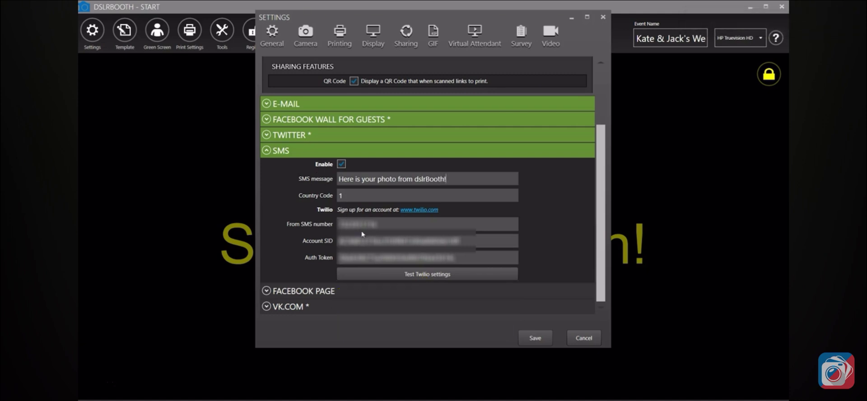
pyautogui.click(271, 291)
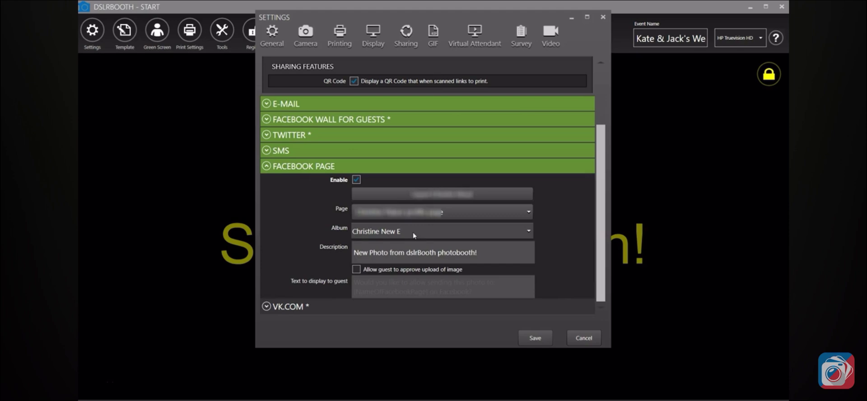
pyautogui.tripleClick(414, 233)
pyautogui.write('dslrBooth New Photos')
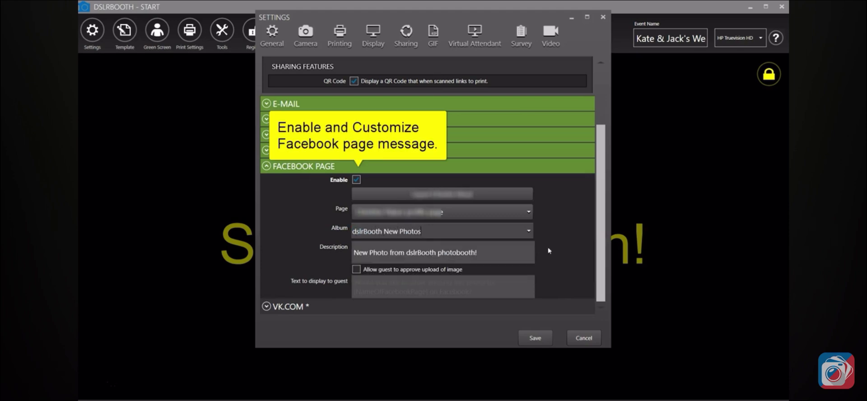
pyautogui.click(357, 270)
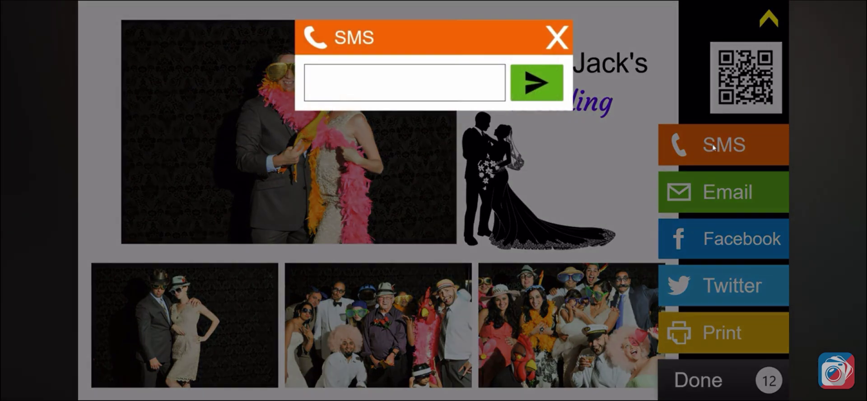
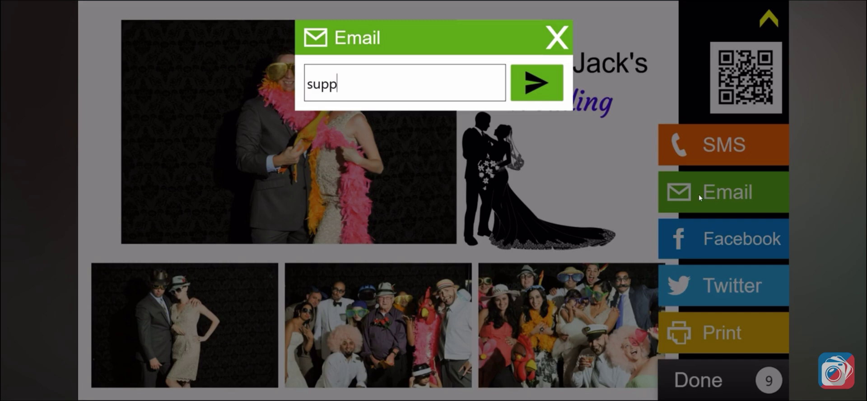
# Send the collage to a guest's e-mail address and authorize the Twitter post.
pyautogui.click(526, 90)
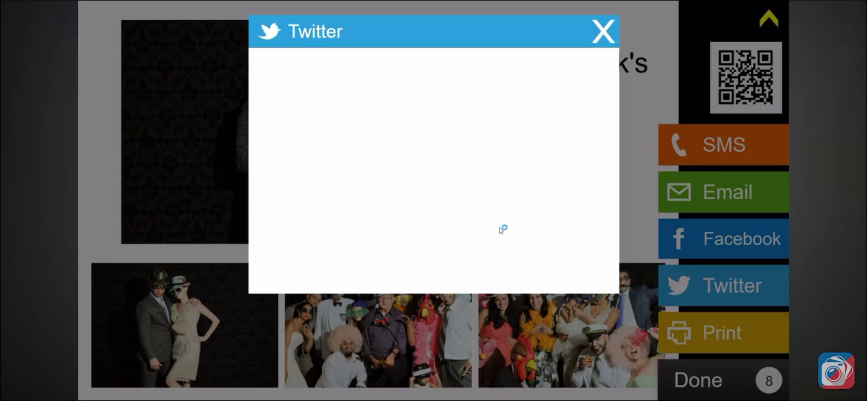
pyautogui.click(343, 173)
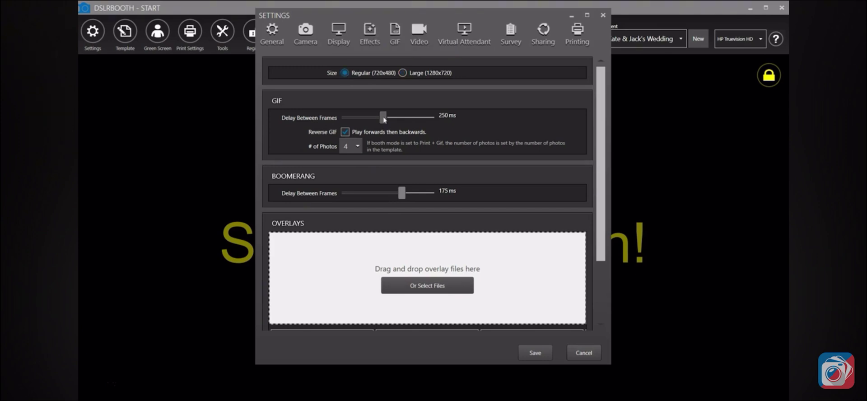
# Set the GIF frame delay to 200 ms, # of photos to 6, boomerang delay to 150 ms.
pyautogui.moveTo(383, 119); pyautogui.dragTo(374, 126)
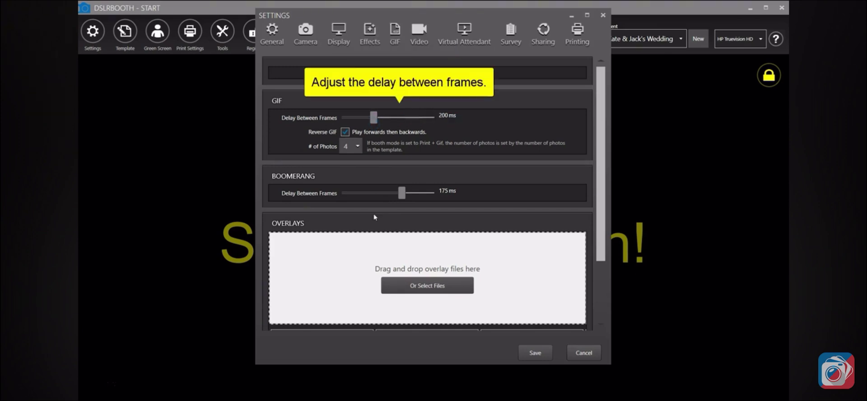
pyautogui.click(359, 146)
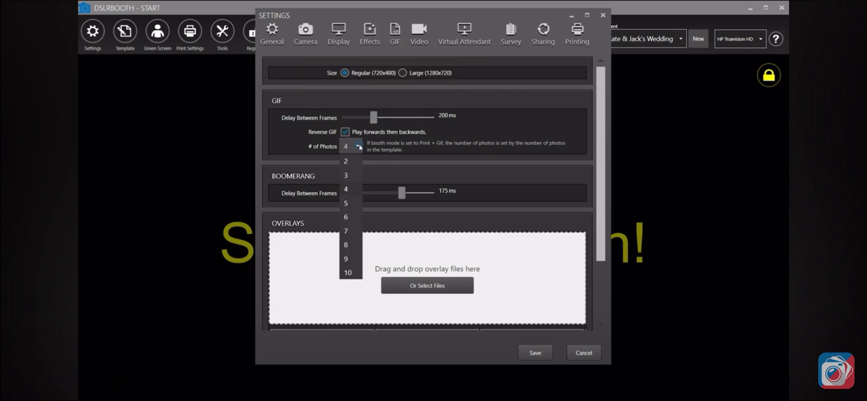
pyautogui.click(353, 221)
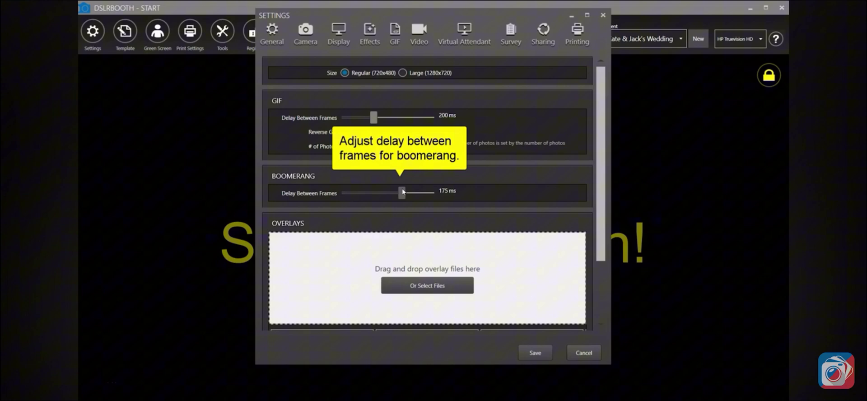
pyautogui.moveTo(402, 192); pyautogui.dragTo(392, 192)
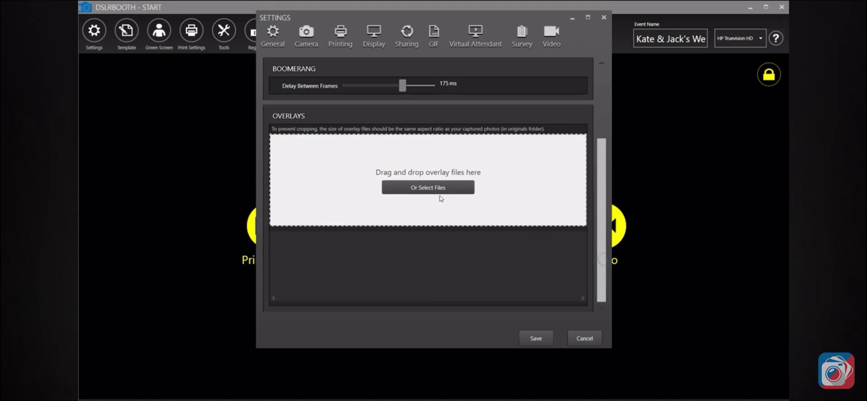
# Load all PNG frames from the confetti folder as GIF overlays.
pyautogui.click(441, 192)
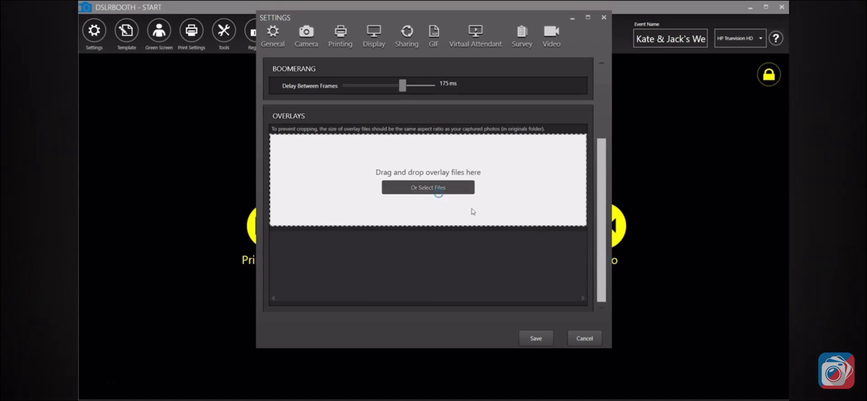
pyautogui.doubleClick(416, 164)
pyautogui.click(364, 72)
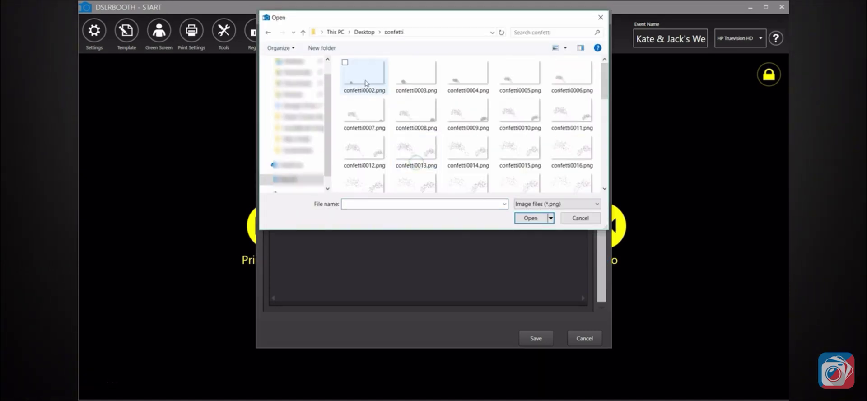
pyautogui.scroll(-10, 587, 163)
pyautogui.keyDown('shift'); pyautogui.click(592, 168); pyautogui.keyUp('shift')
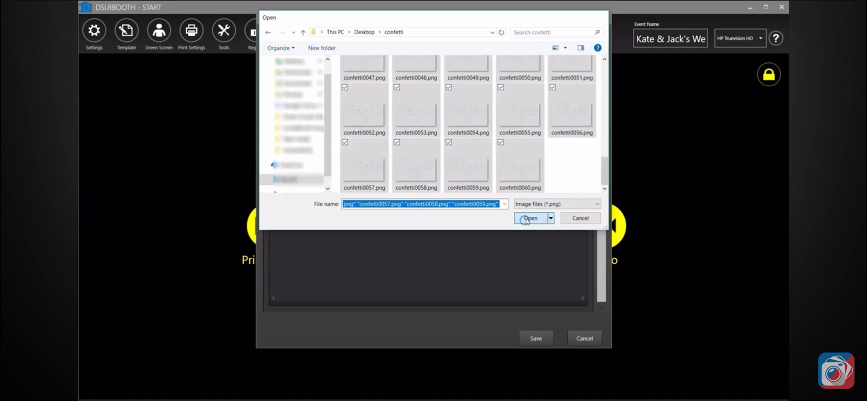
pyautogui.click(527, 219)
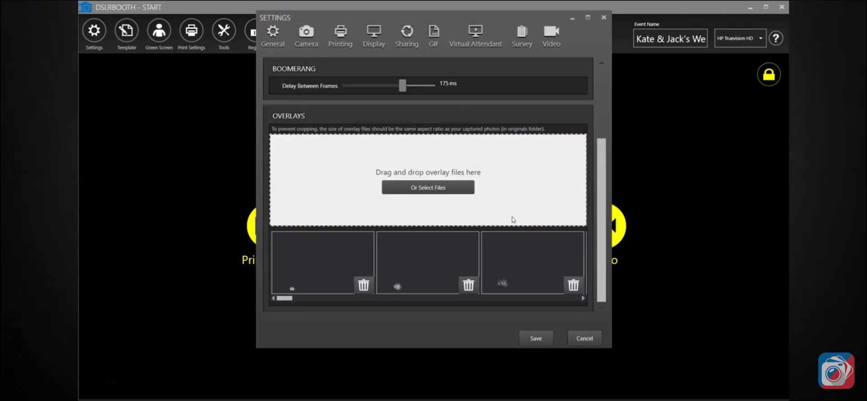
pyautogui.moveTo(288, 299); pyautogui.dragTo(571, 302)
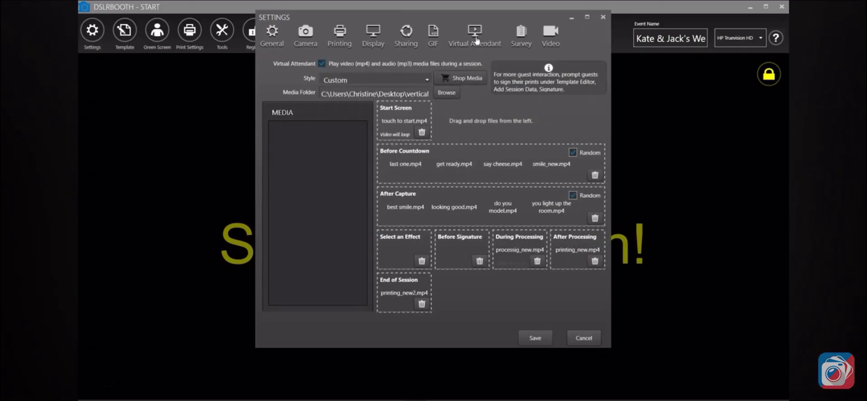
# Keep the virtual attendant enabled and set its style to Audio - American Female.
pyautogui.click(321, 64)
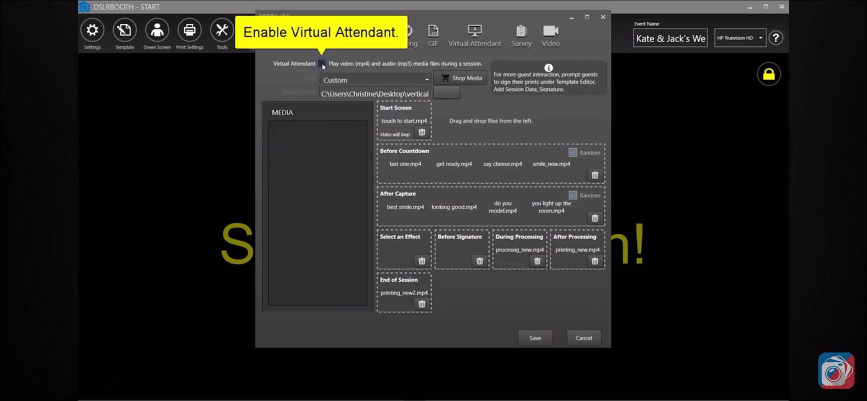
pyautogui.click(321, 64)
pyautogui.click(396, 78)
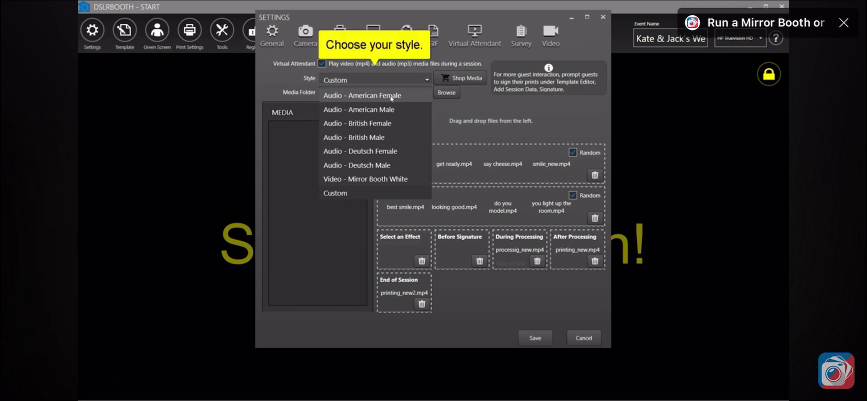
pyautogui.click(391, 97)
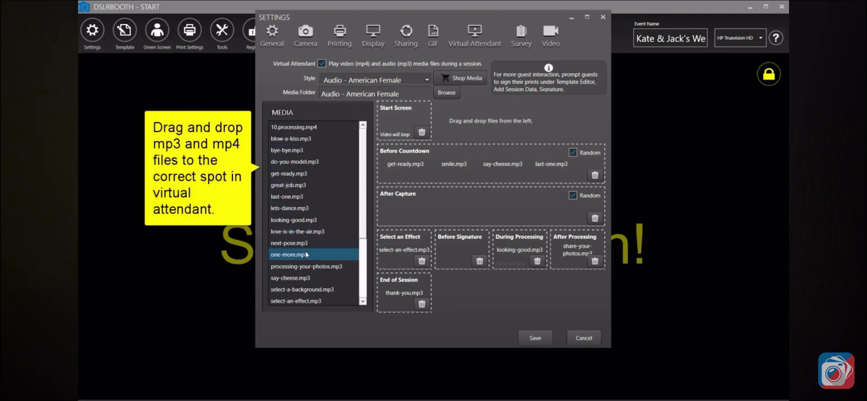
# Add you-have-the-best-smile.mp3 to the After Capture slot.
pyautogui.scroll(-2, 307, 257)
pyautogui.scroll(-1, 309, 262)
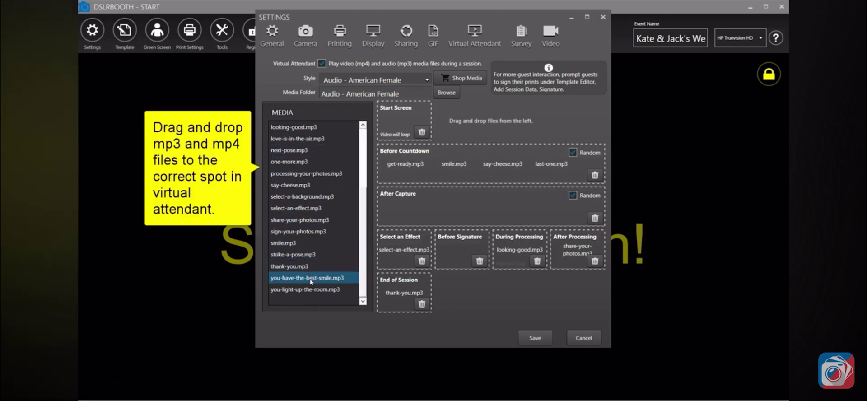
pyautogui.moveTo(311, 282); pyautogui.dragTo(395, 222)
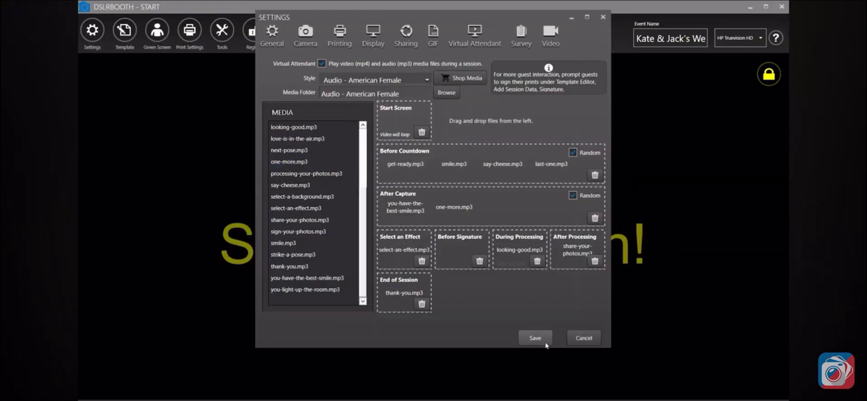
# Enable the survey with a required first question 'What is your email?'.
pyautogui.click(522, 36)
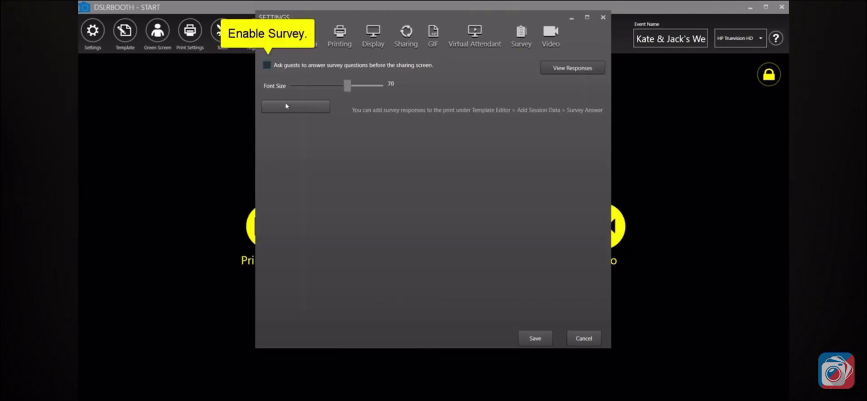
pyautogui.click(267, 66)
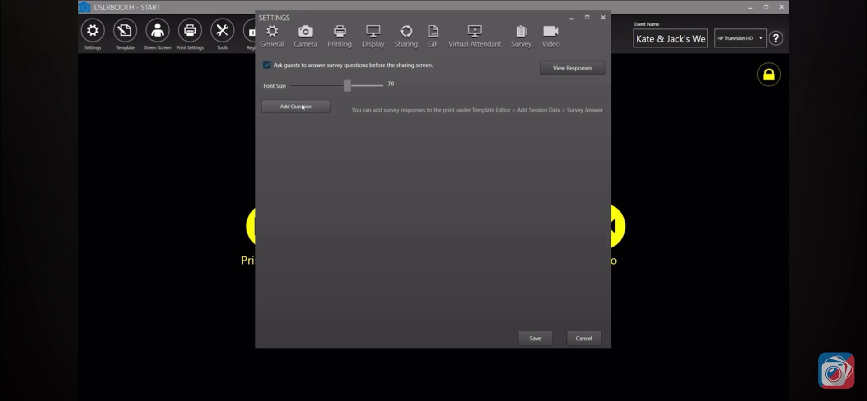
pyautogui.click(303, 107)
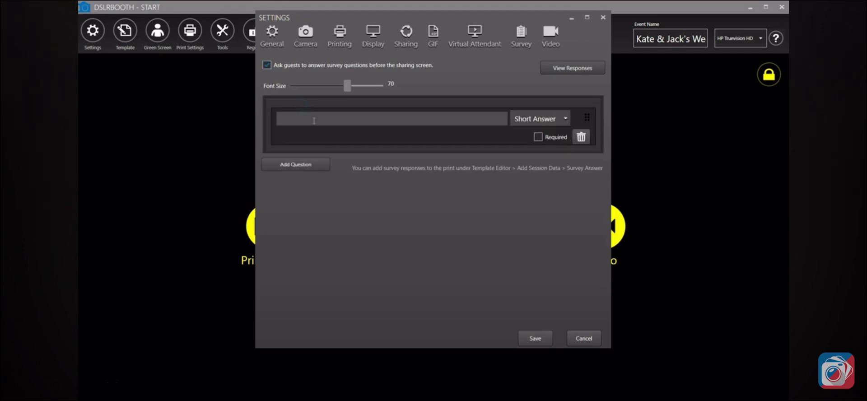
pyautogui.write('What is your email?')
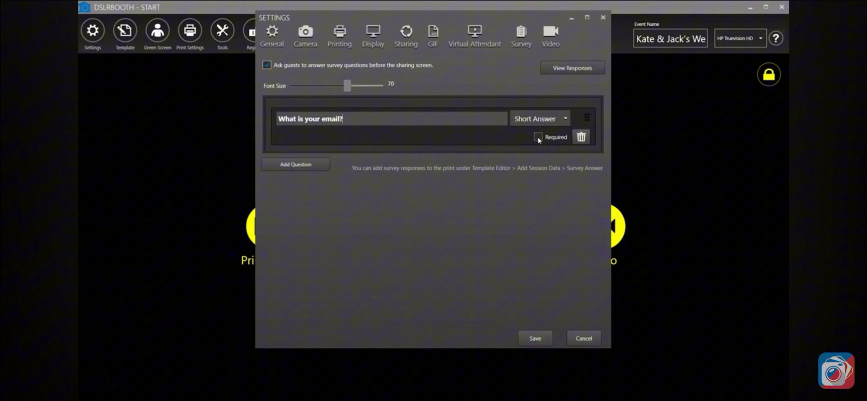
pyautogui.click(538, 138)
# Add a multiple-choice question 'Do you like weddings?' with answers Yes! and No.
pyautogui.click(297, 167)
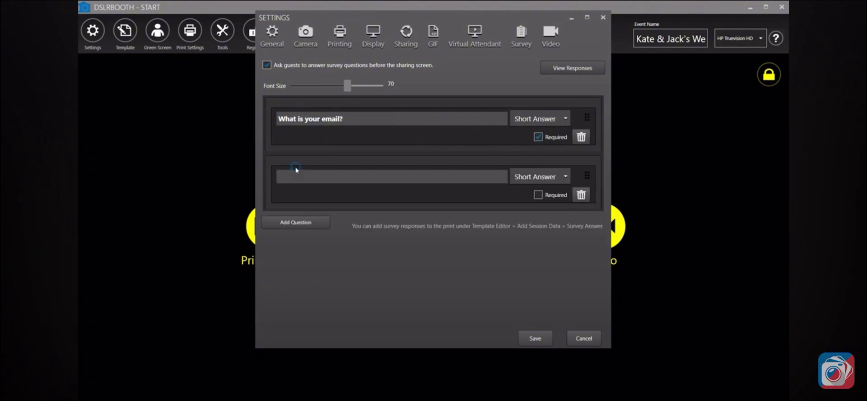
pyautogui.write('Do you like weddings?')
pyautogui.click(540, 177)
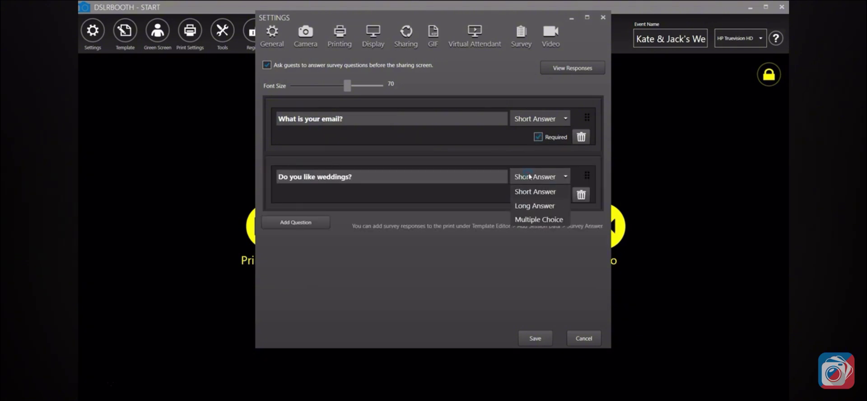
pyautogui.click(542, 219)
pyautogui.write('Yes!')
pyautogui.click(323, 218)
pyautogui.write('No!')
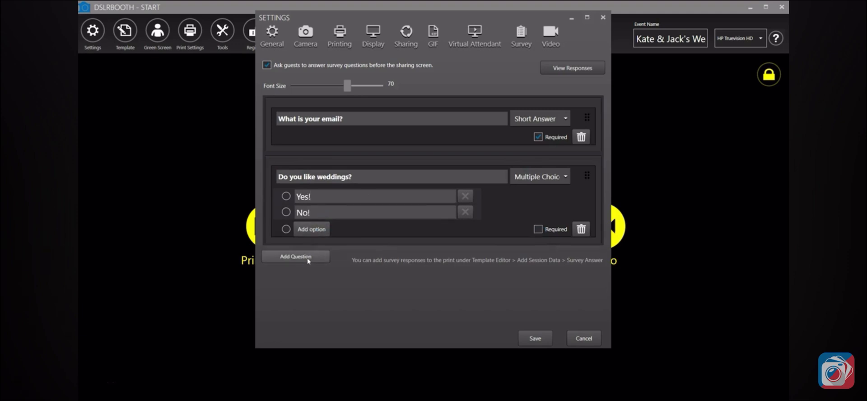
# Add a long-answer question 'What is your favorite part about a wedding?'.
pyautogui.click(309, 258)
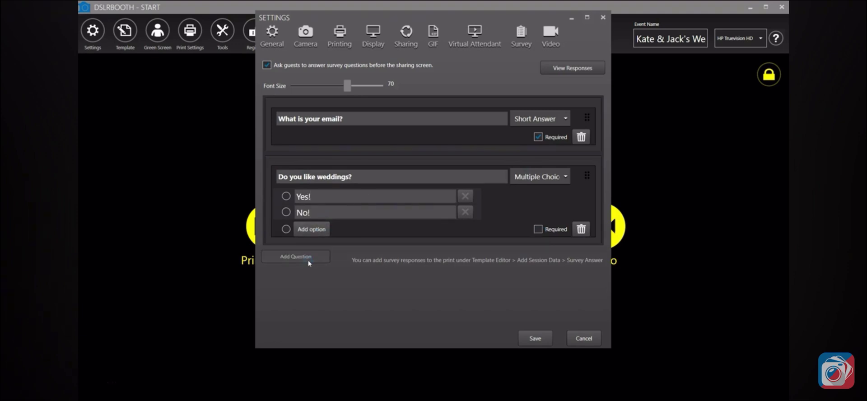
pyautogui.click(312, 268)
pyautogui.write('What is your favorite part about a wedding?')
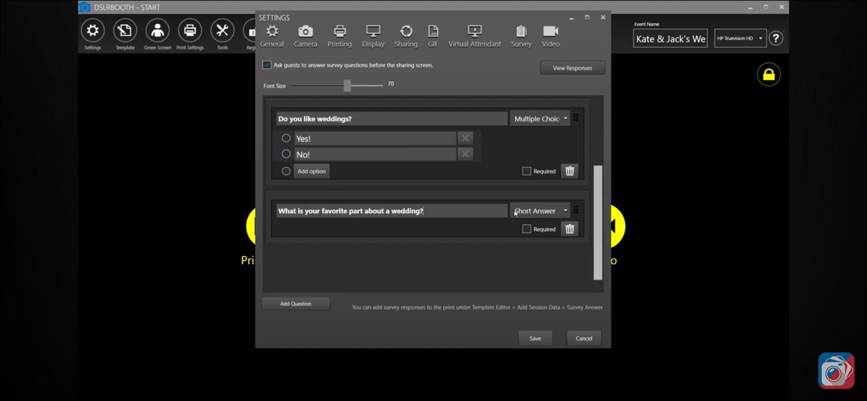
pyautogui.click(543, 207)
pyautogui.click(545, 245)
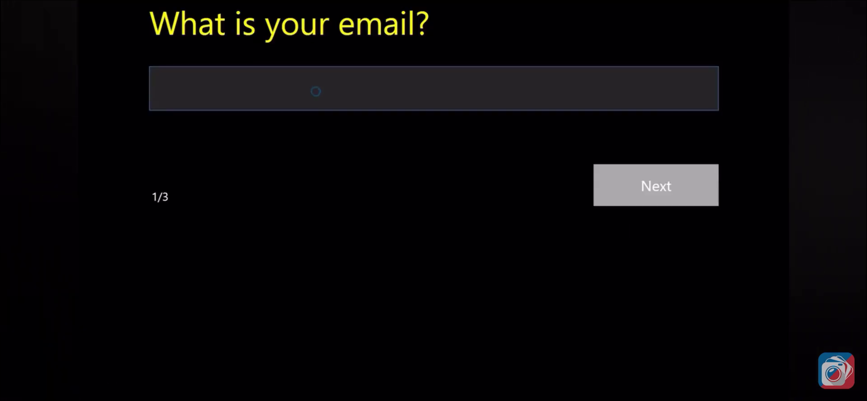
# Complete the test survey with an e-mail address, Yes!, and 'The cake!'.
pyautogui.click(656, 185)
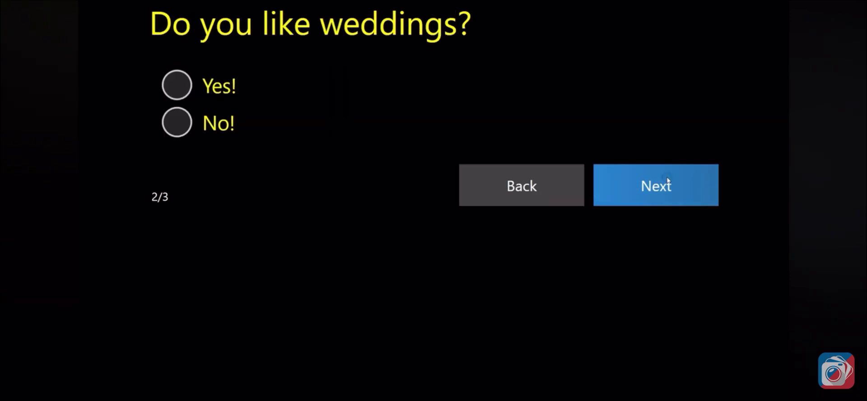
pyautogui.click(203, 87)
pyautogui.click(656, 185)
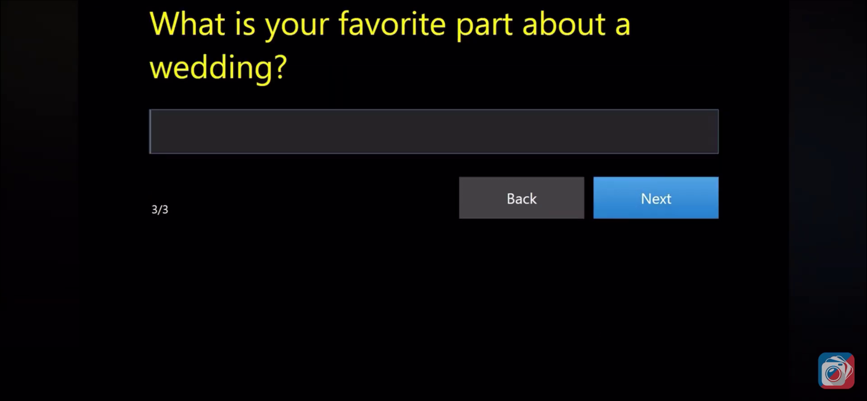
pyautogui.write('The cake!')
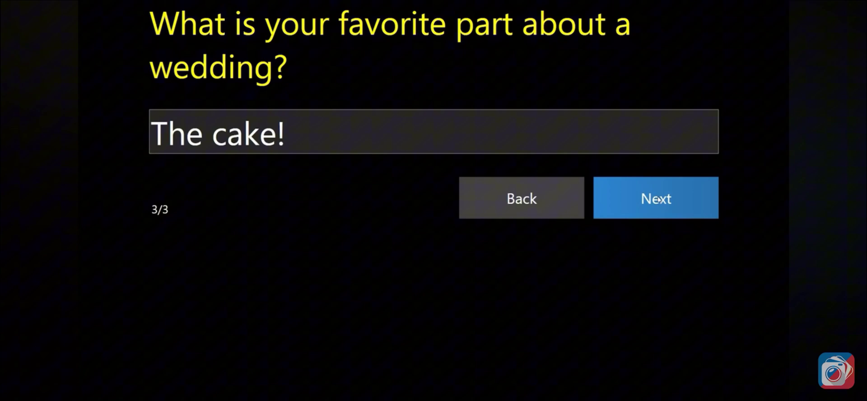
pyautogui.click(659, 199)
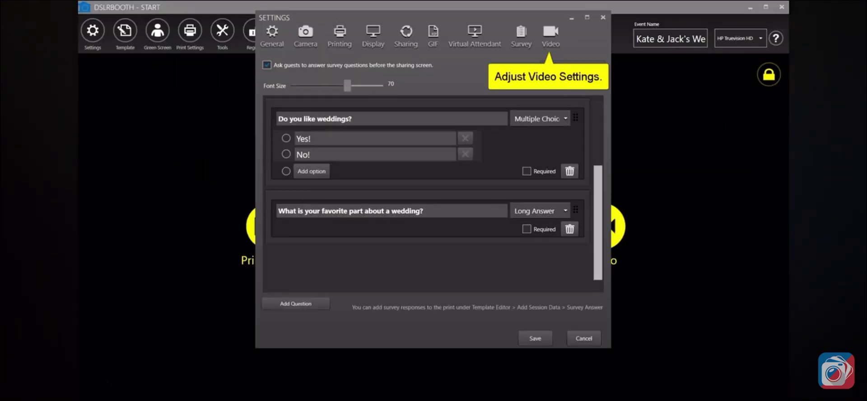
pyautogui.click(553, 44)
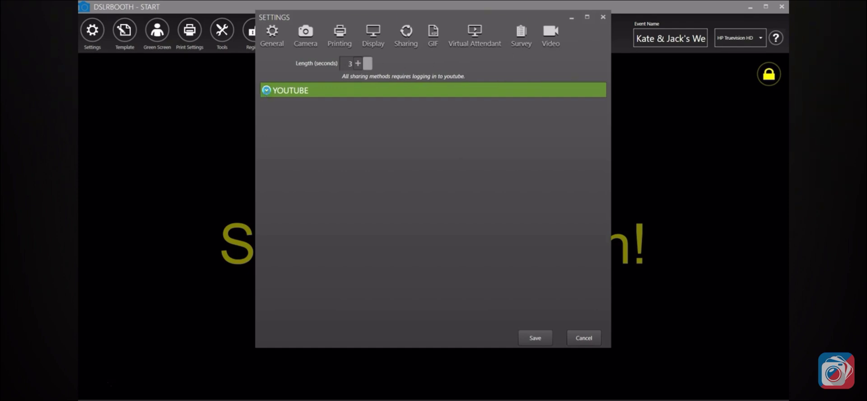
# Make YouTube uploads public, titled 'dslrBooth Videos', and save the settings.
pyautogui.click(267, 90)
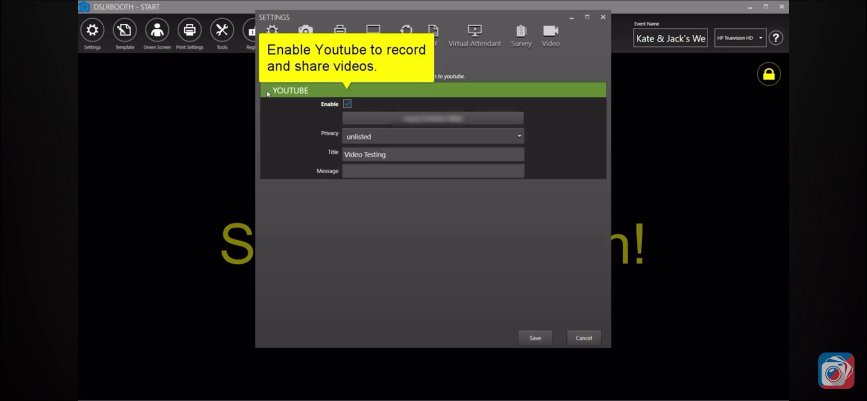
pyautogui.click(391, 137)
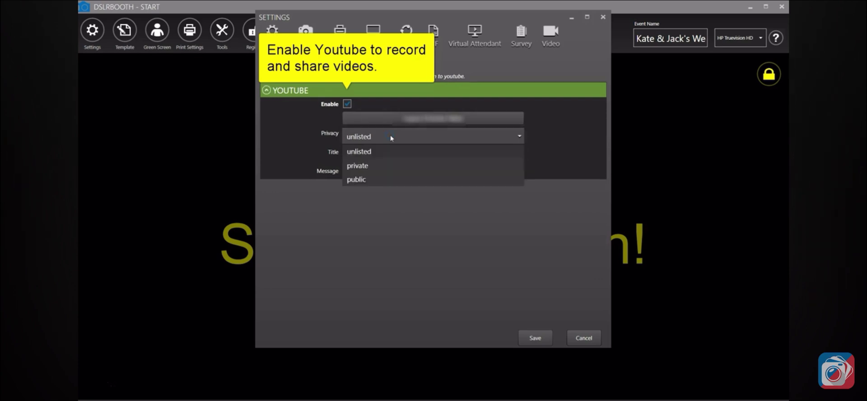
pyautogui.click(383, 178)
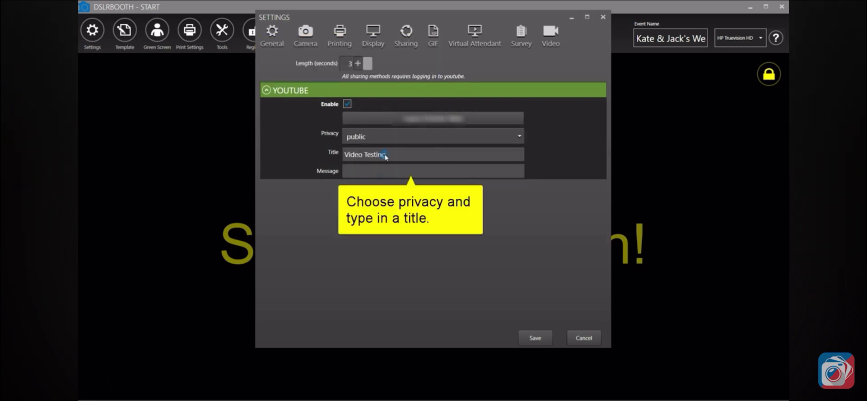
pyautogui.moveTo(385, 155); pyautogui.dragTo(312, 156)
pyautogui.write('dslrBo')
pyautogui.write('oth Videos')
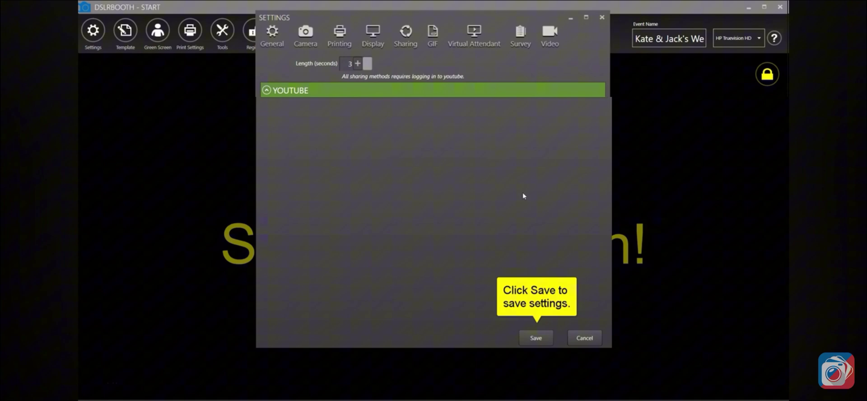
pyautogui.click(545, 338)
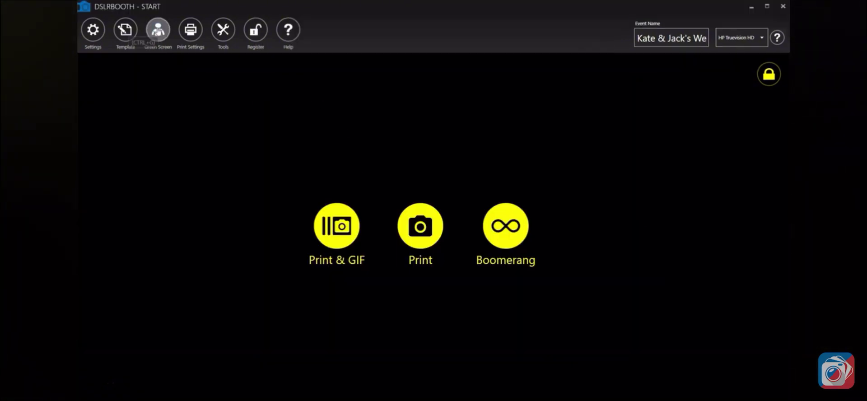
# Add scenic-wallpapers.jpg, the misty lake sunset, as a green-screen background image.
pyautogui.click(158, 30)
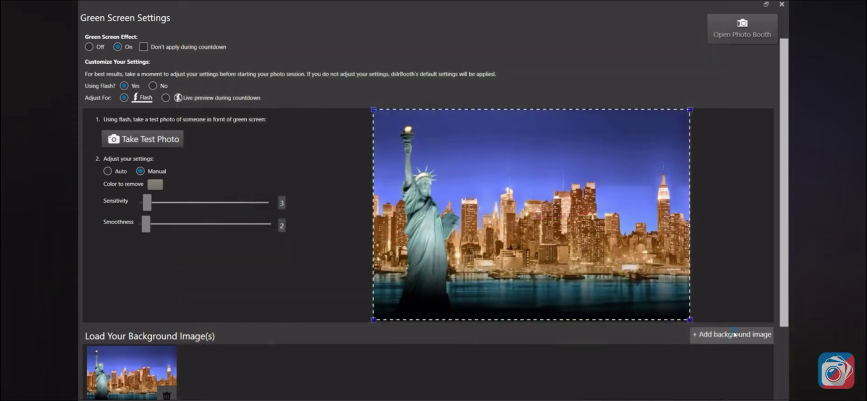
pyautogui.click(735, 335)
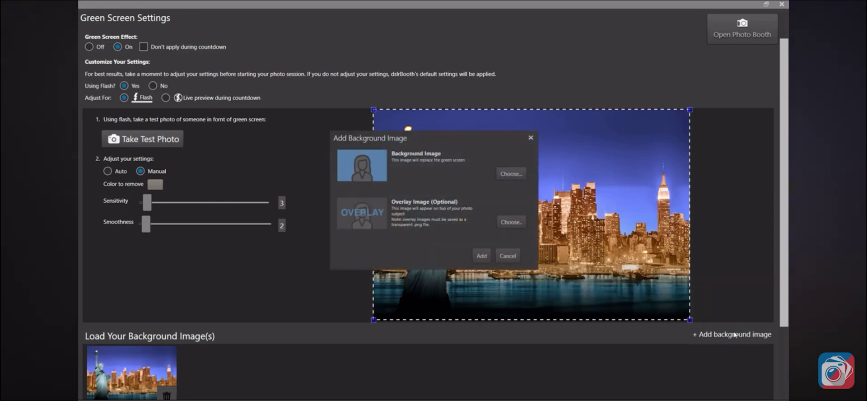
pyautogui.click(520, 175)
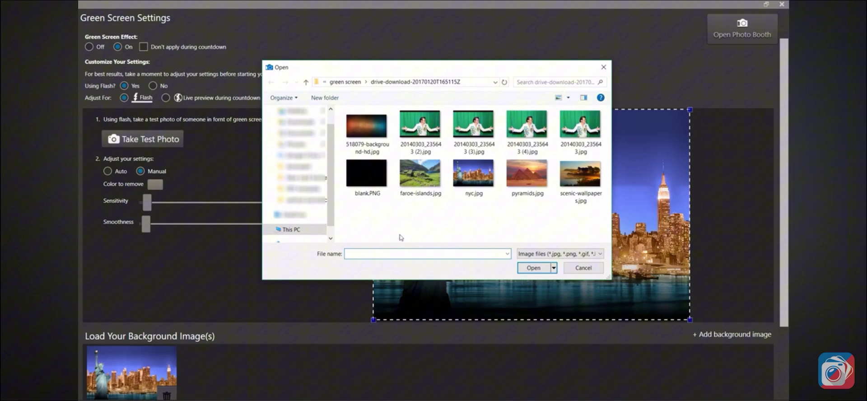
pyautogui.click(583, 197)
pyautogui.doubleClick(583, 197)
pyautogui.click(476, 254)
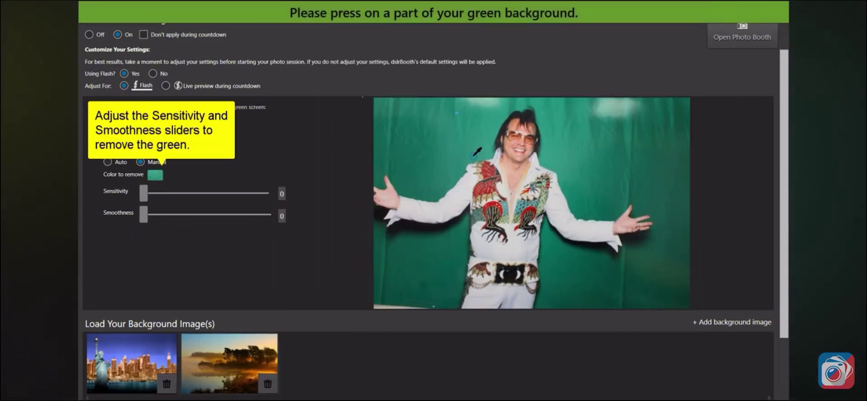
# Key out the green backdrop at sensitivity 12, smoothness 4, and let guests choose backgrounds manually.
pyautogui.click(474, 154)
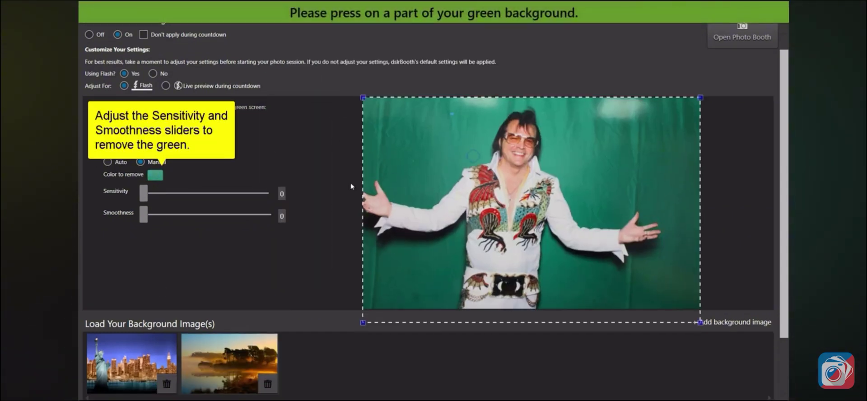
pyautogui.moveTo(144, 193)
pyautogui.mouseDown()
pyautogui.moveTo(158, 194)
pyautogui.moveTo(158, 216)
pyautogui.moveTo(149, 216)
pyautogui.mouseUp()
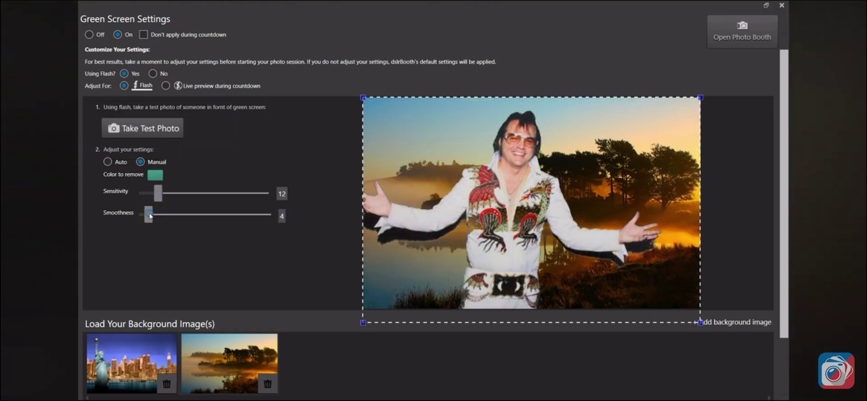
pyautogui.scroll(-3, 269, 233)
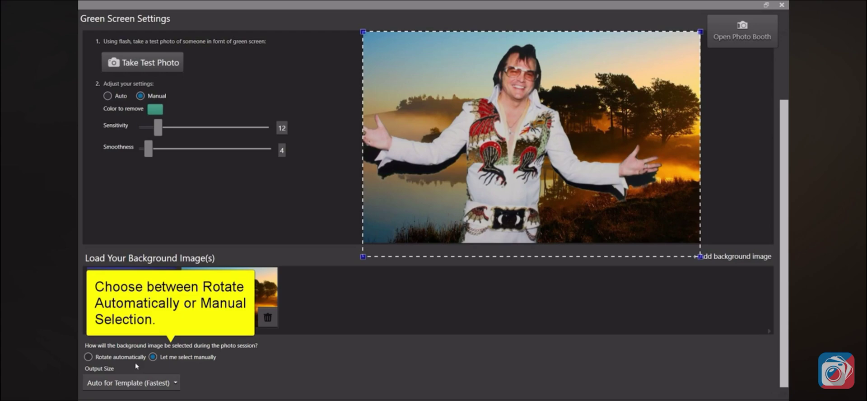
pyautogui.click(88, 357)
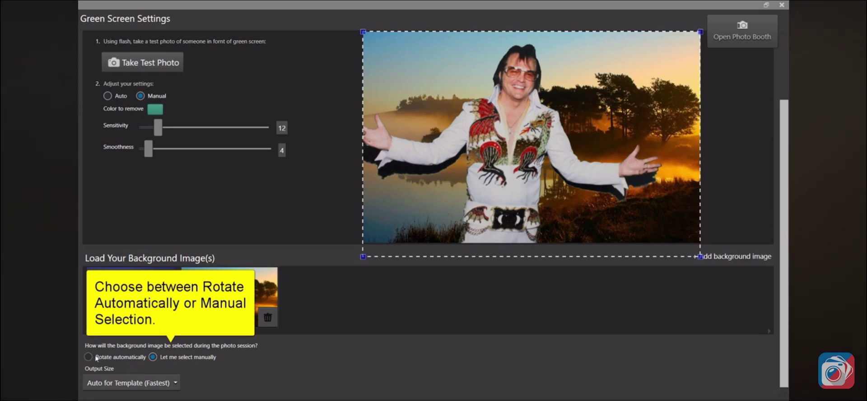
pyautogui.click(153, 357)
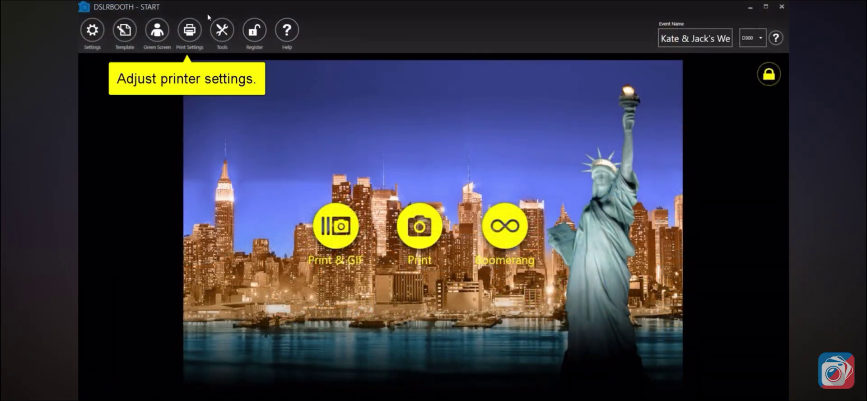
# Confirm the DS-RX1 (Copy 1) printer and review DSLR exposure: 1/640, f/3.5, ISO 640.
pyautogui.click(192, 36)
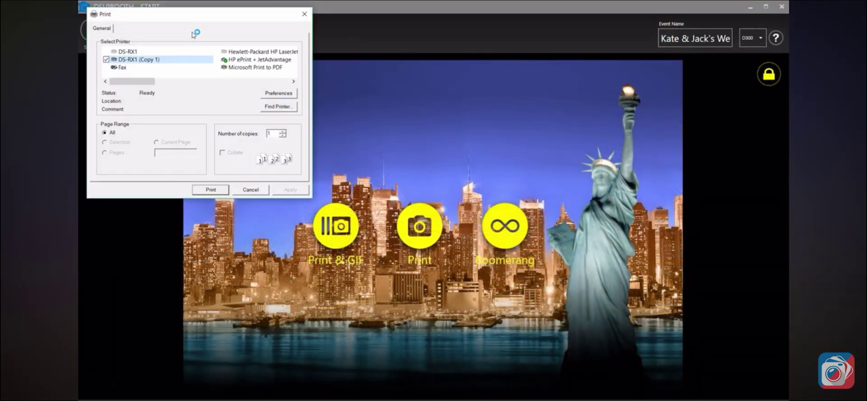
pyautogui.click(210, 191)
pyautogui.click(223, 36)
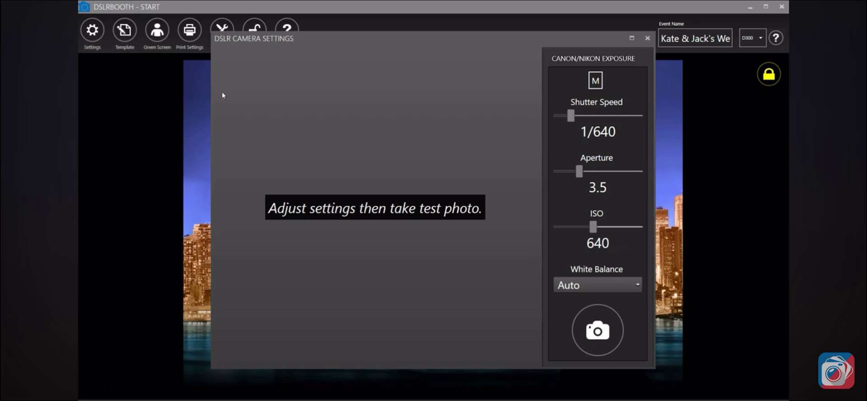
pyautogui.click(648, 38)
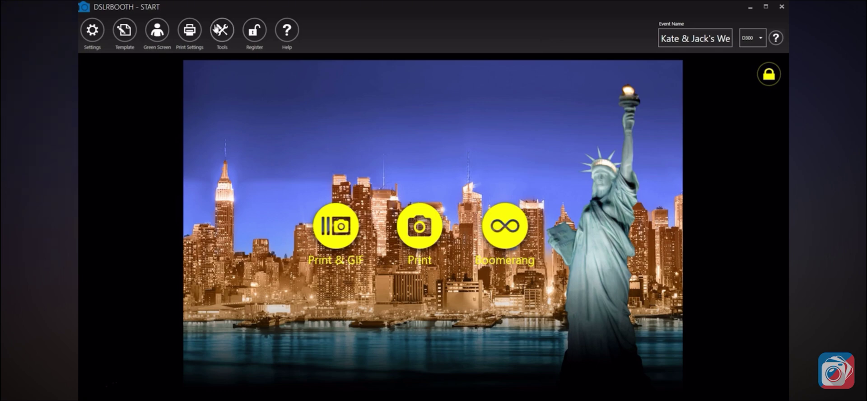
pyautogui.click(222, 30)
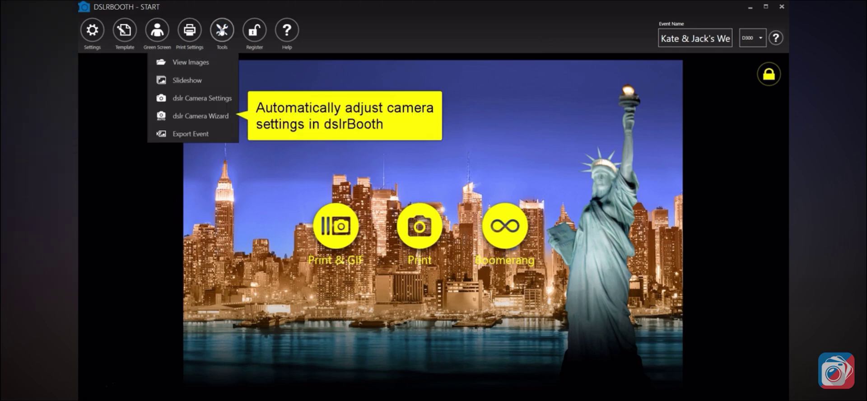
pyautogui.click(222, 116)
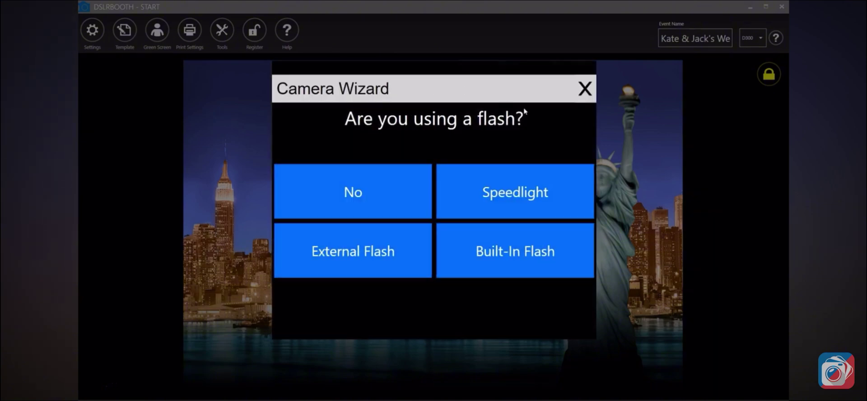
pyautogui.click(585, 91)
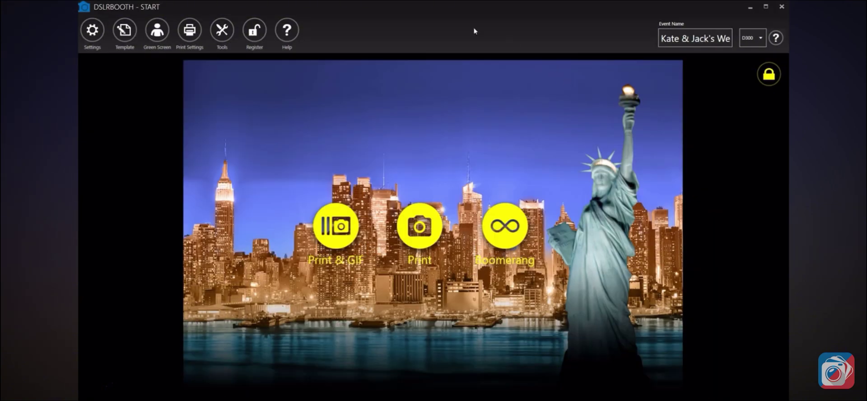
pyautogui.click(259, 34)
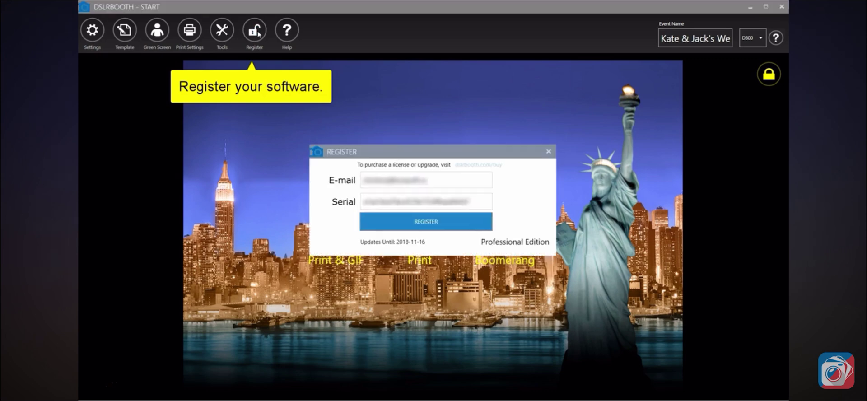
pyautogui.click(549, 153)
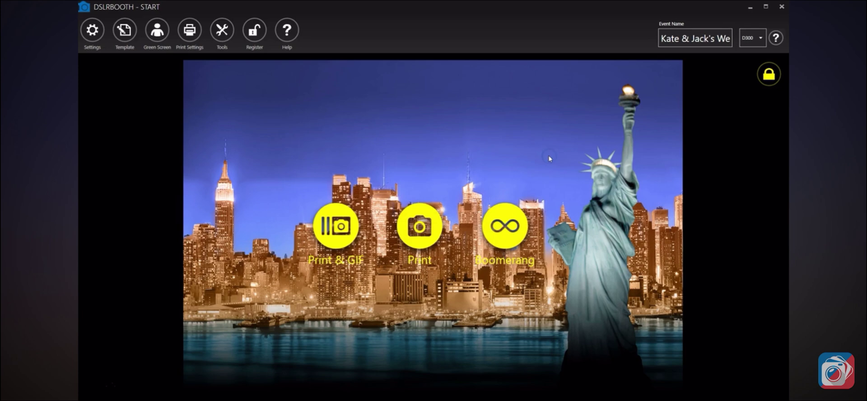